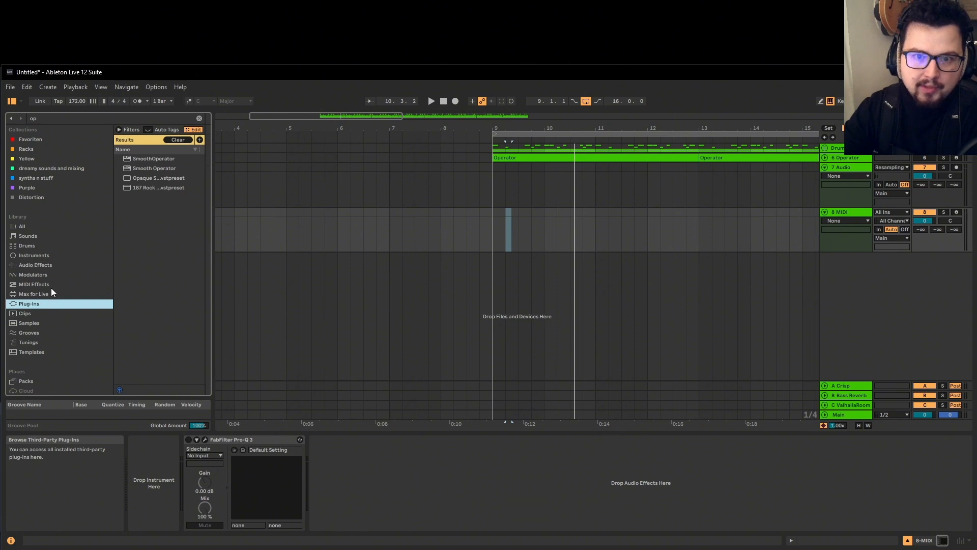
Filter the browser to instruments matching 'op' and load Operator onto track 8
click(51, 286)
click(49, 277)
click(47, 267)
click(48, 255)
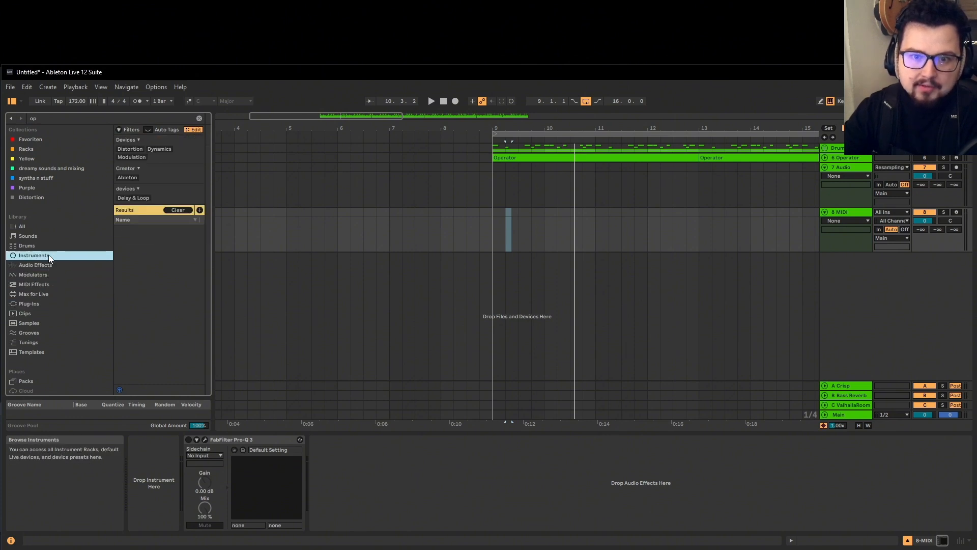
double_click(146, 220)
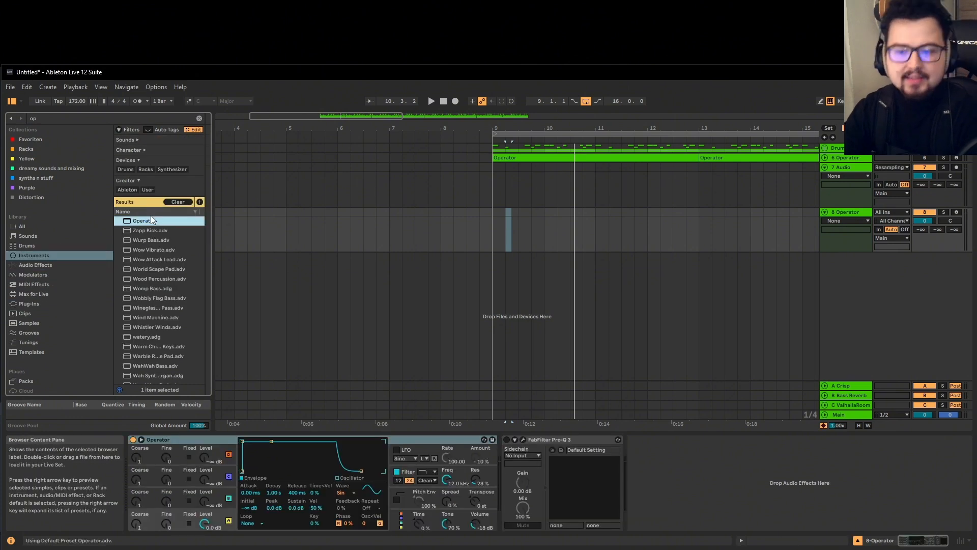
Delete Pro-Q 3 from track 8 and load Operator onto the emptied track
right_click(542, 438)
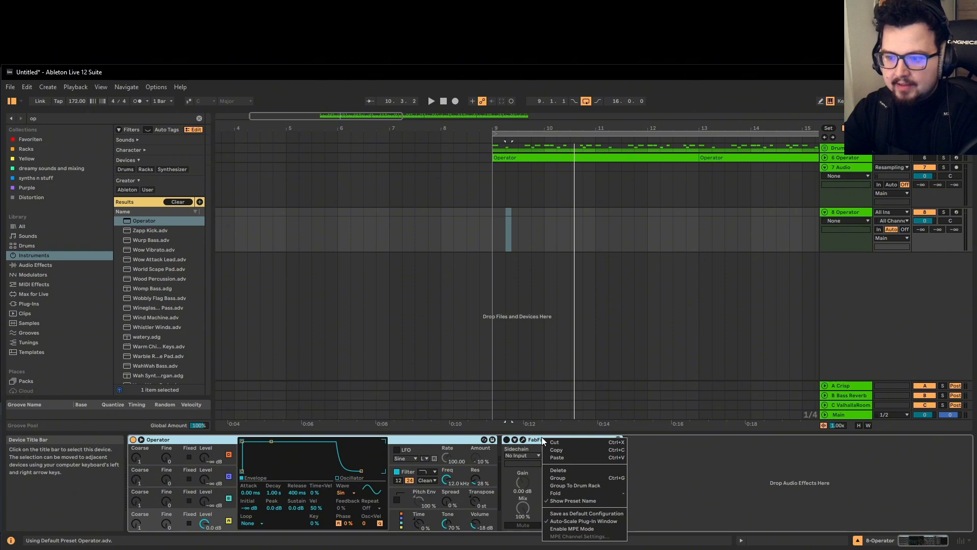
click(576, 471)
click(841, 212)
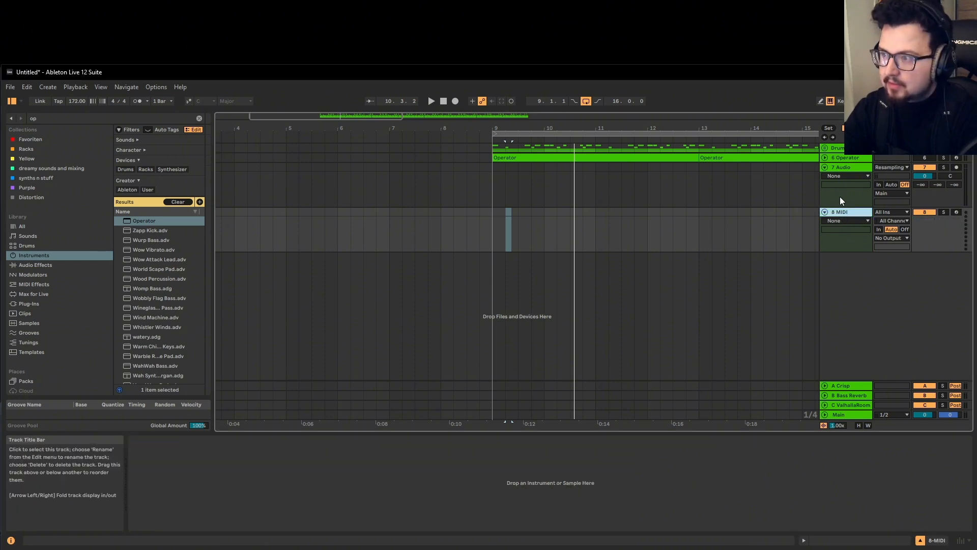
double_click(154, 224)
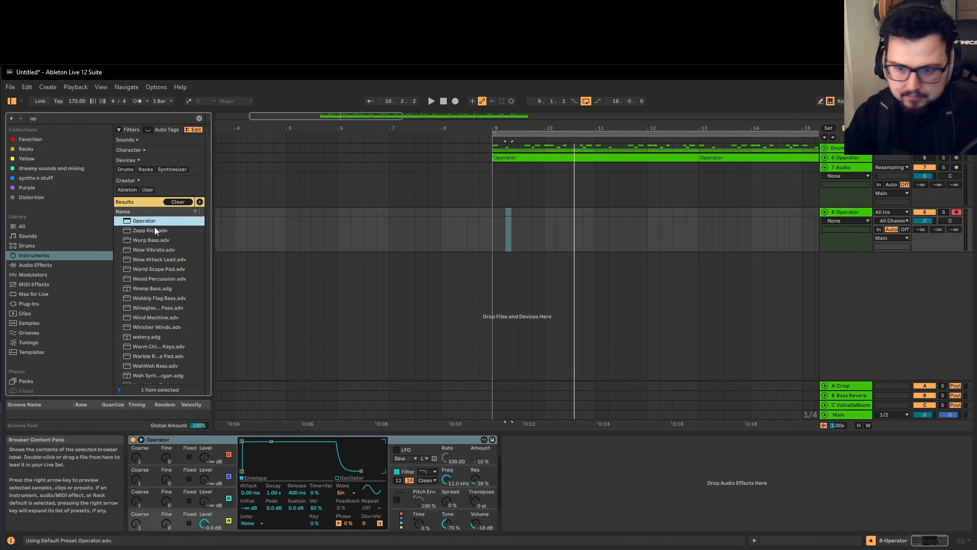
Set the loop region to bars 9–15 and select the armed 8 Operator track
click(511, 133)
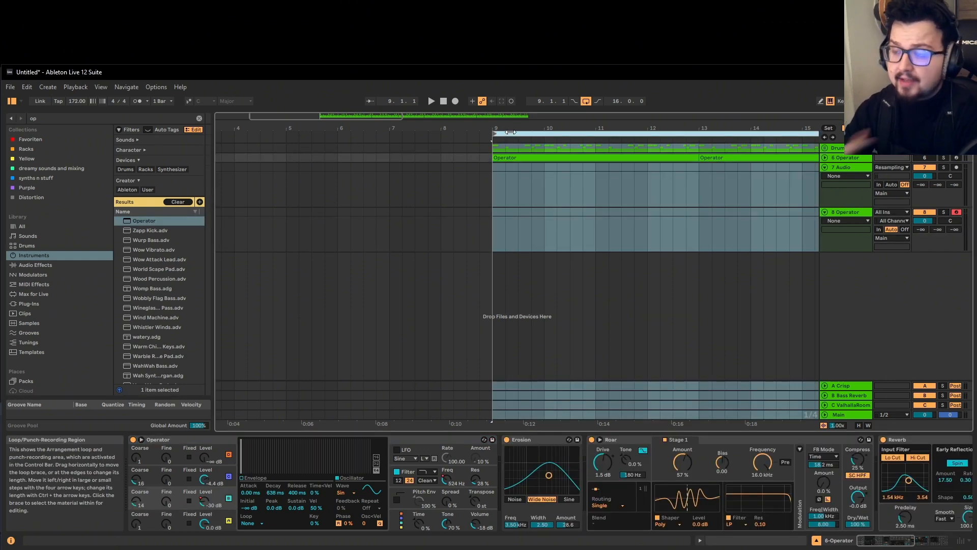
click(862, 213)
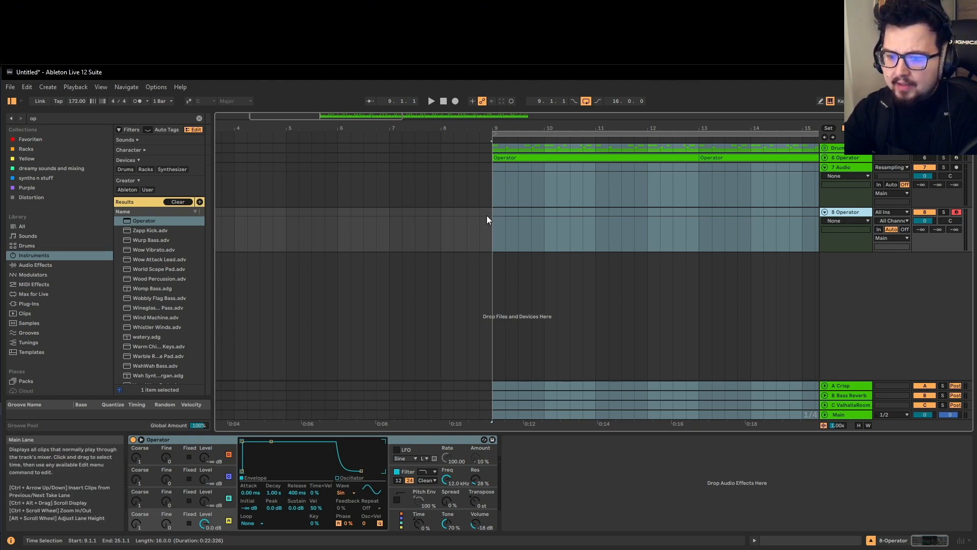
click(176, 441)
click(839, 209)
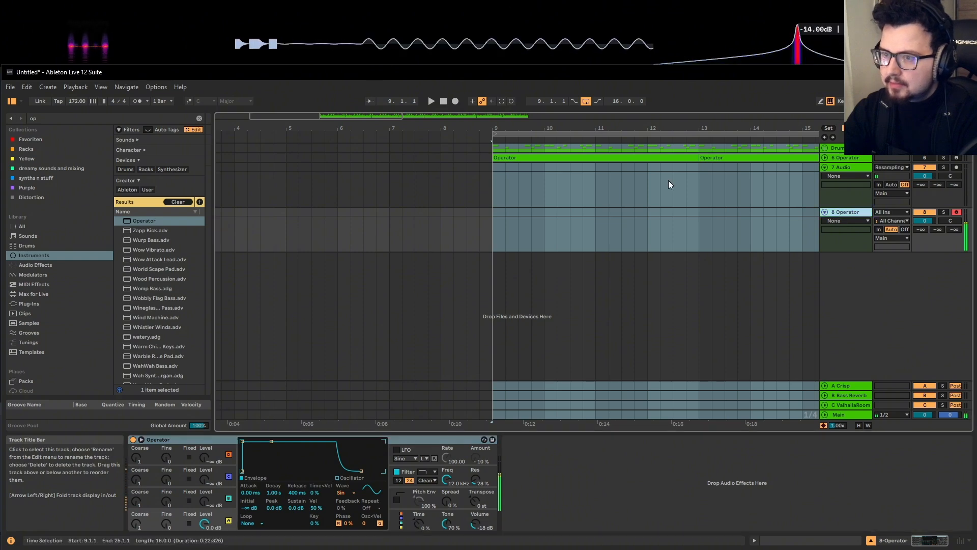
Record Operator into the arrangement, stop, and select the newly recorded clip
click(454, 100)
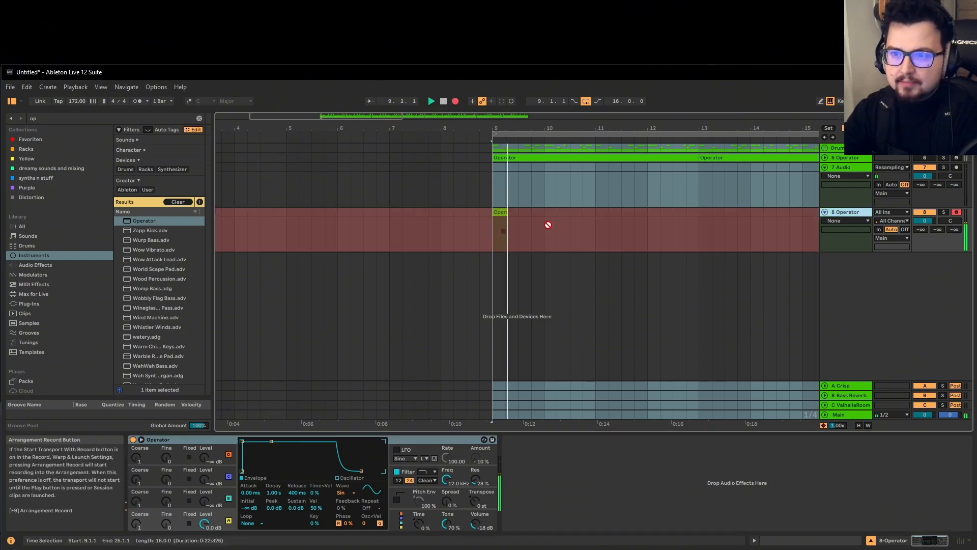
key(space)
scroll(513, 231, up, 3)
click(510, 212)
Extend the clip to bar 11 and nudge its E3 note one sixteenth earlier
drag(514, 219, 696, 217)
double_click(692, 218)
drag(319, 394, 602, 289)
Copy the B3 and D4 notes forward and raise F#4 to G4
scroll(487, 315, up, 1)
key(space)
scroll(585, 306, up, 1)
key(space)
scroll(624, 295, up, 1)
scroll(601, 309, up, 1)
key(space)
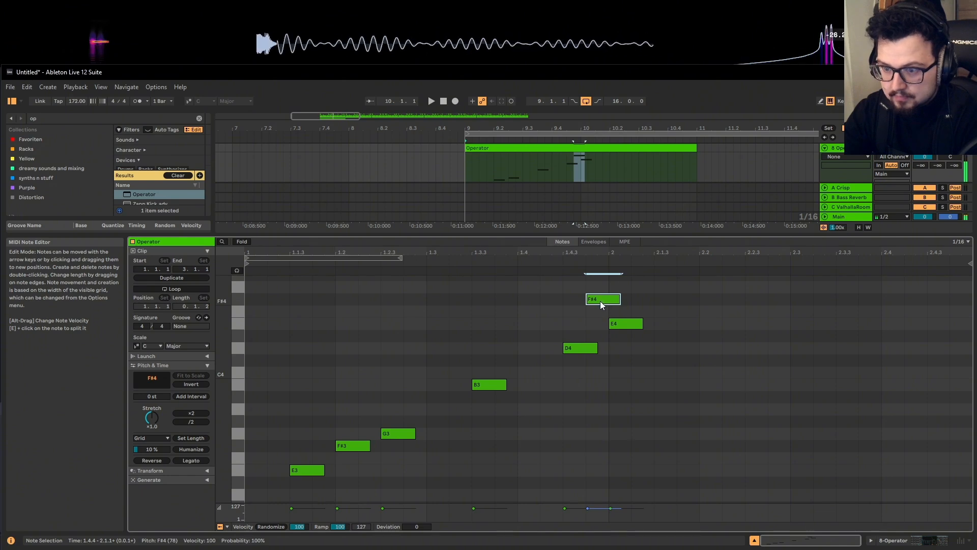
key(Up)
scroll(598, 300, up, 1)
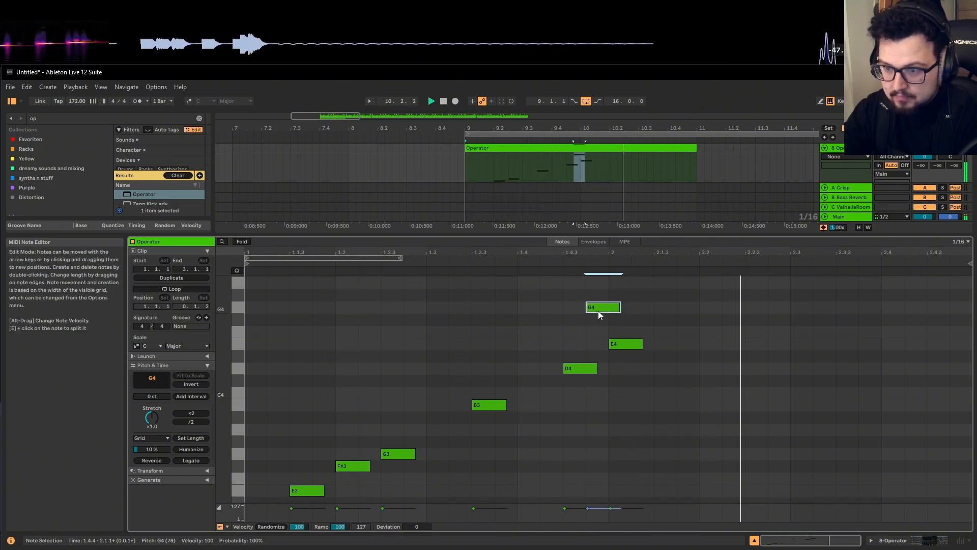
key(space)
key(space)
drag(620, 308, 609, 308)
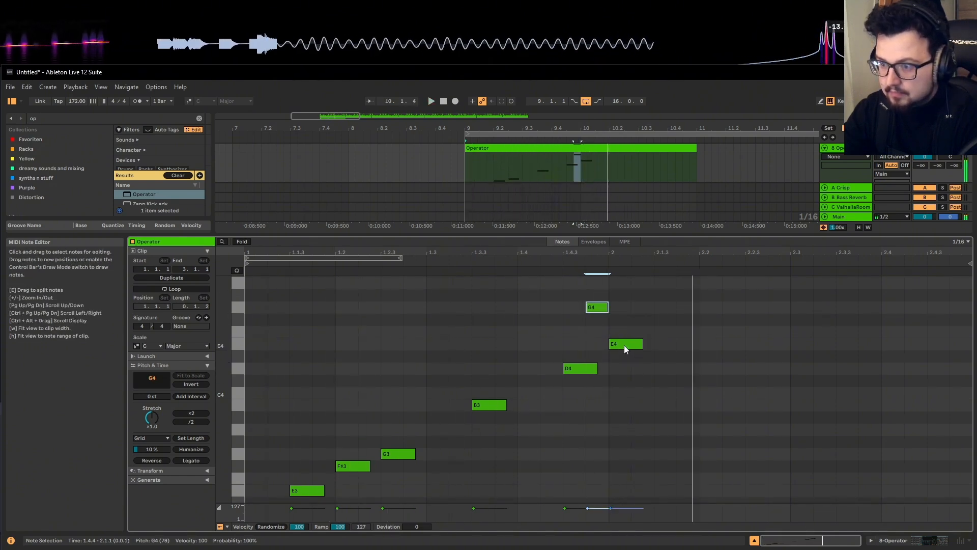
Add an A4 note at 2.1.3 and step copied notes down through G4, F4 and E4
double_click(676, 294)
key(Up)
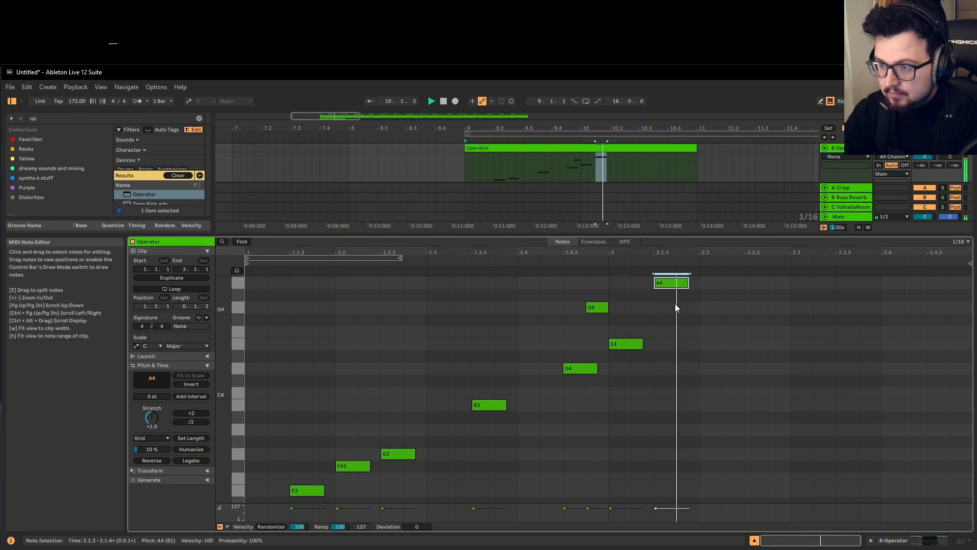
scroll(671, 304, up, 1)
drag(671, 303, 694, 329)
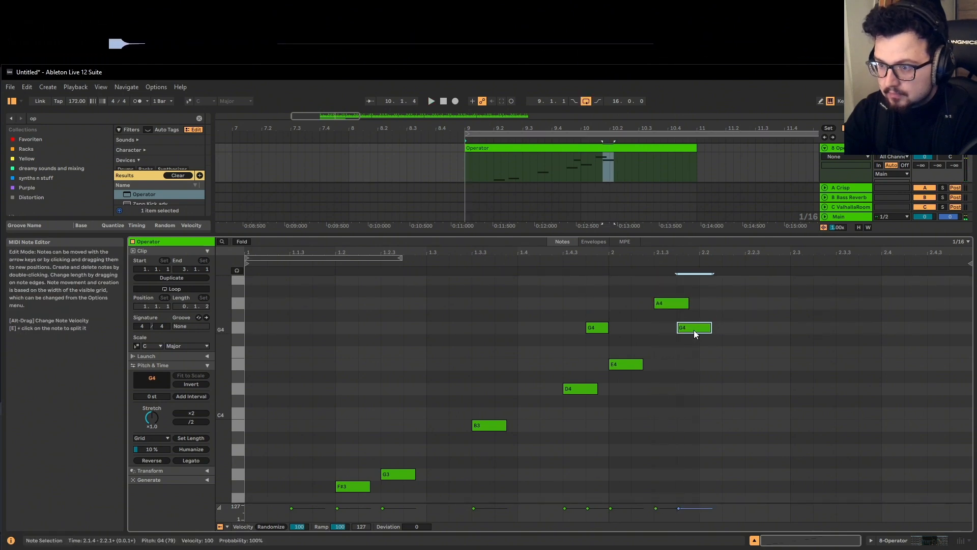
key(space)
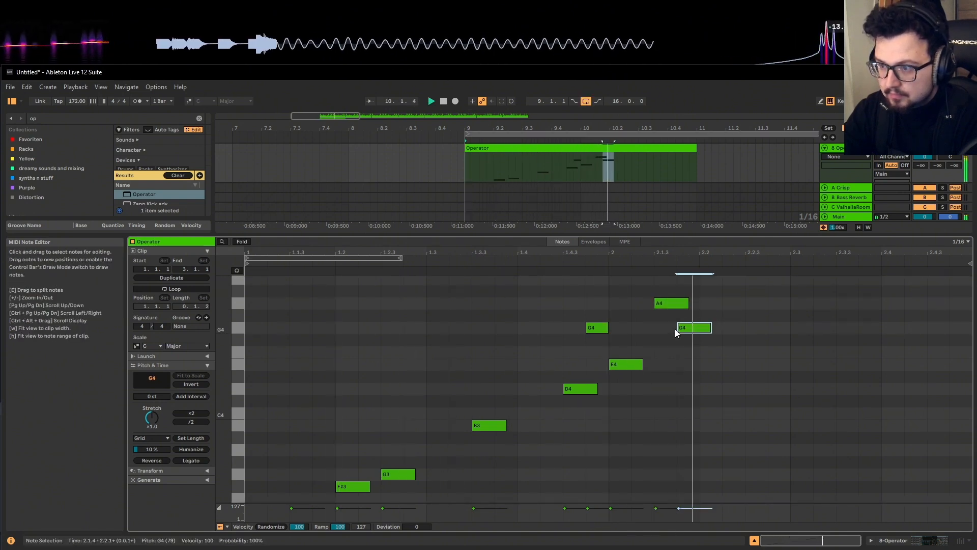
key(space)
drag(687, 329, 691, 364)
key(space)
Drop the 2.1.4 note to A3, place E3 at 2.2.2, end on F#3, and show Operator
click(580, 359)
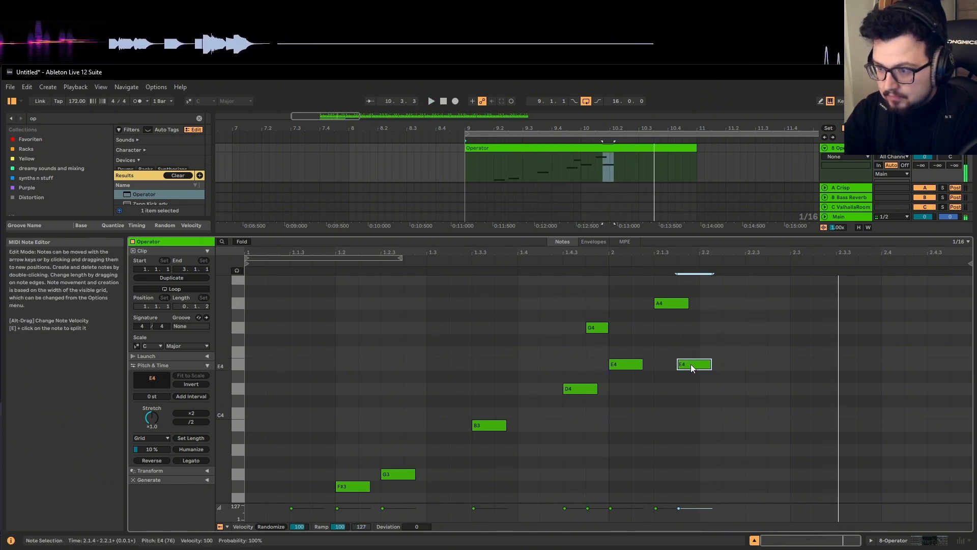
key(space)
drag(691, 364, 692, 426)
key(space)
key(space)
drag(691, 423, 896, 338)
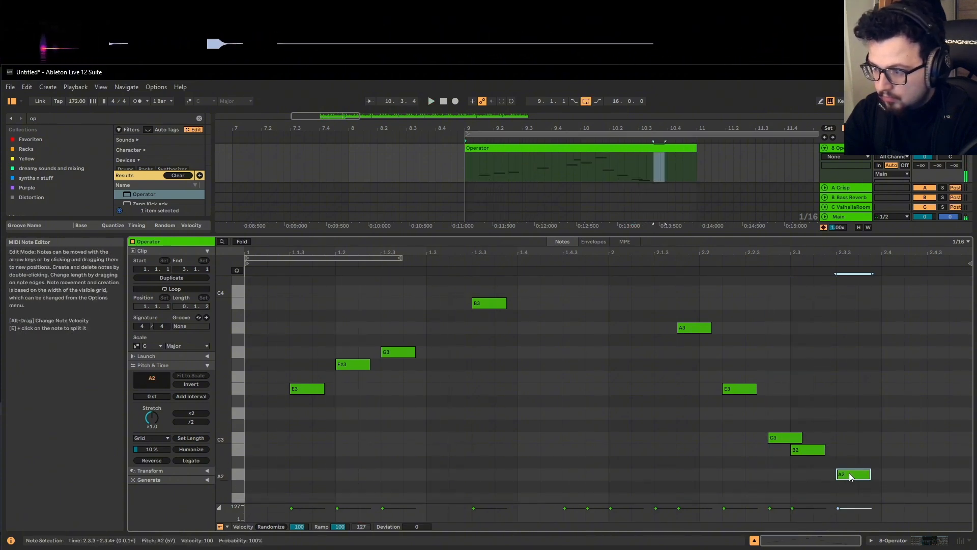
key(space)
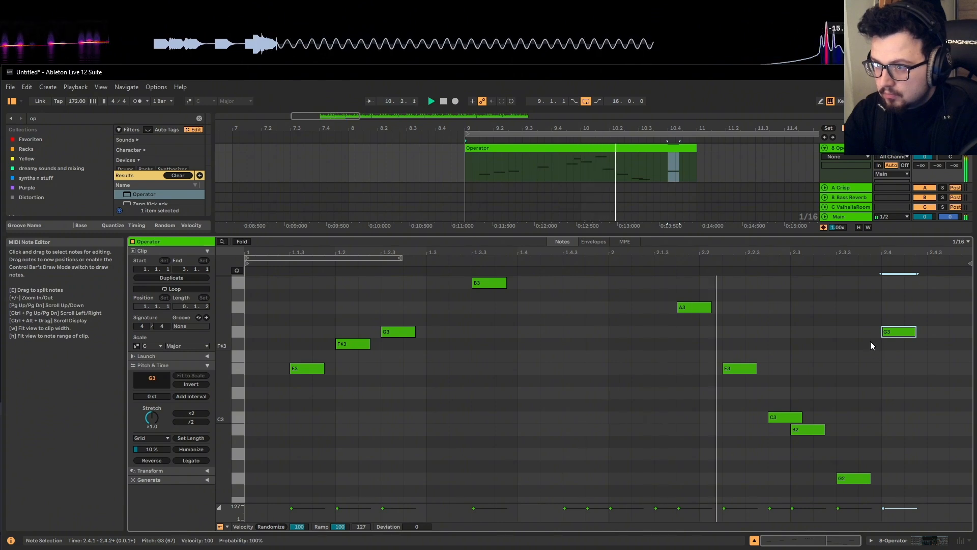
drag(890, 333, 890, 345)
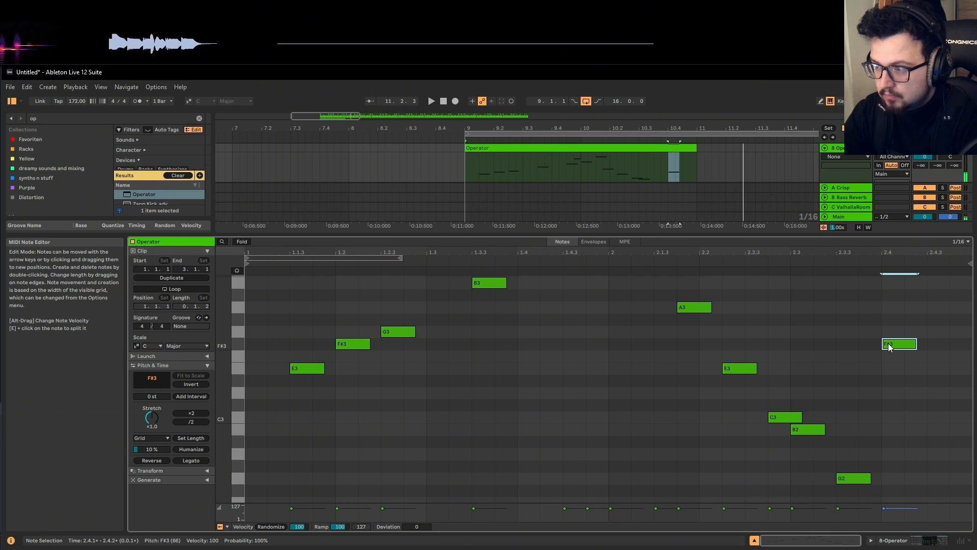
key(shift+Tab)
Duplicate the two-bar Operator clip three times with Ctrl+D to fill bars 9–17
scroll(608, 218, down, 3)
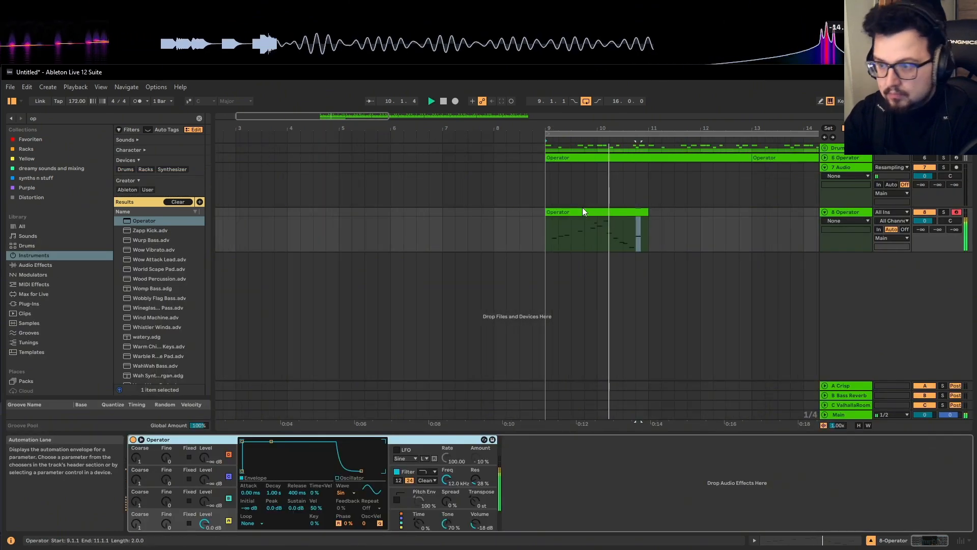
click(584, 210)
key(ctrl+d)
scroll(596, 219, down, 5)
key(ctrl+d)
key(ctrl+d)
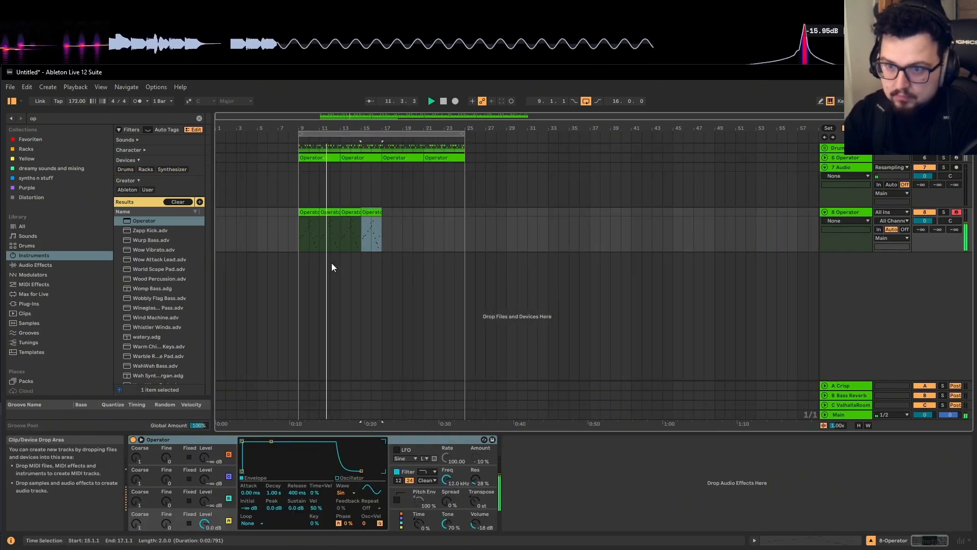
Consolidate the four clips across bars 9–17 into a single eight-bar Operator clip
drag(297, 234, 378, 210)
right_click(379, 210)
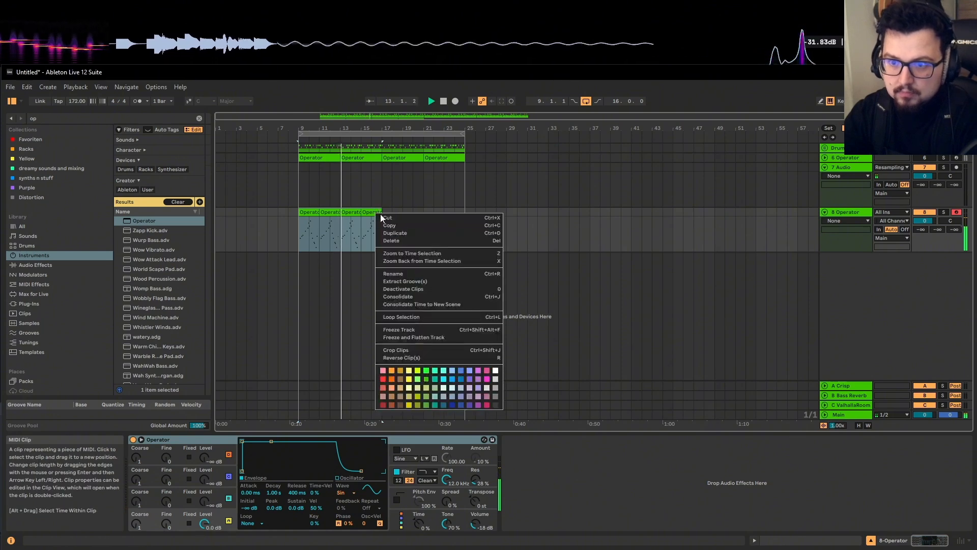
click(418, 298)
scroll(272, 246, up, 5)
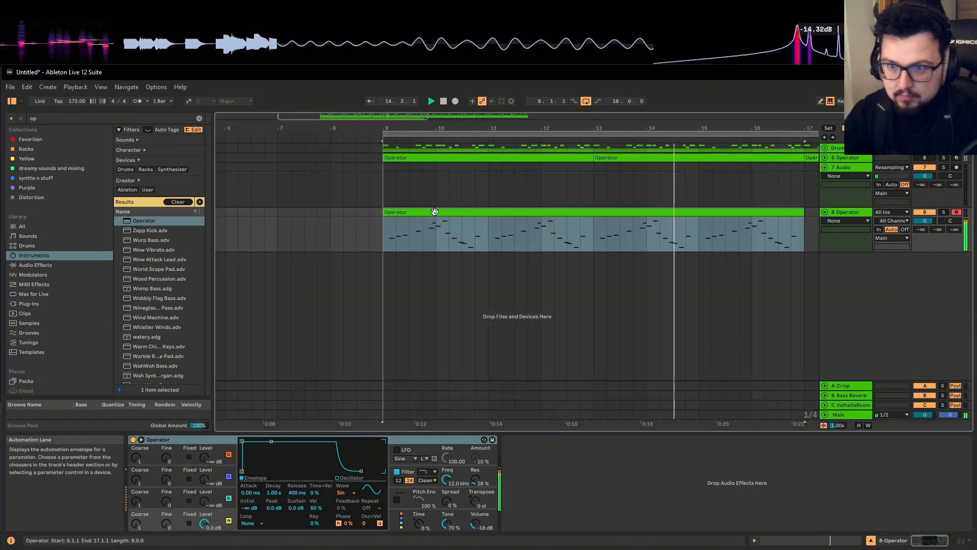
scroll(446, 216, down, 2)
click(447, 218)
key(space)
click(545, 215)
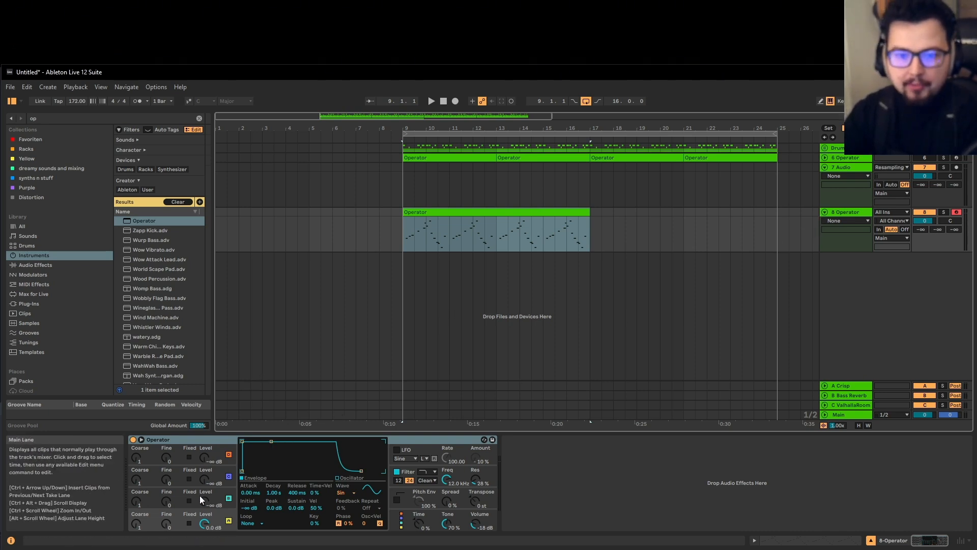
Drag Operator's decay breakpoint from 566 ms to 276 ms, then empty the browser search field
click(181, 515)
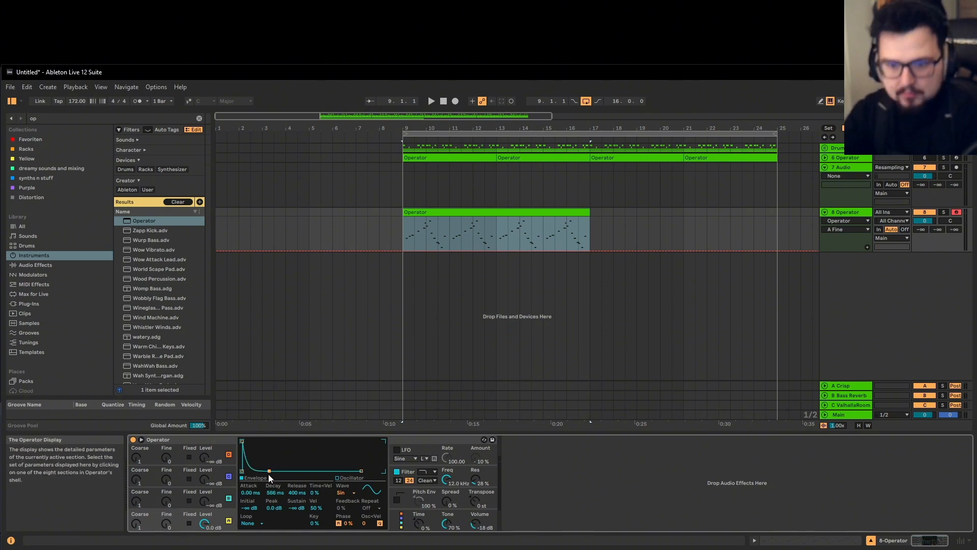
mouse_move(269, 471)
mouse_down()
mouse_move(257, 471)
mouse_move(266, 470)
mouse_up()
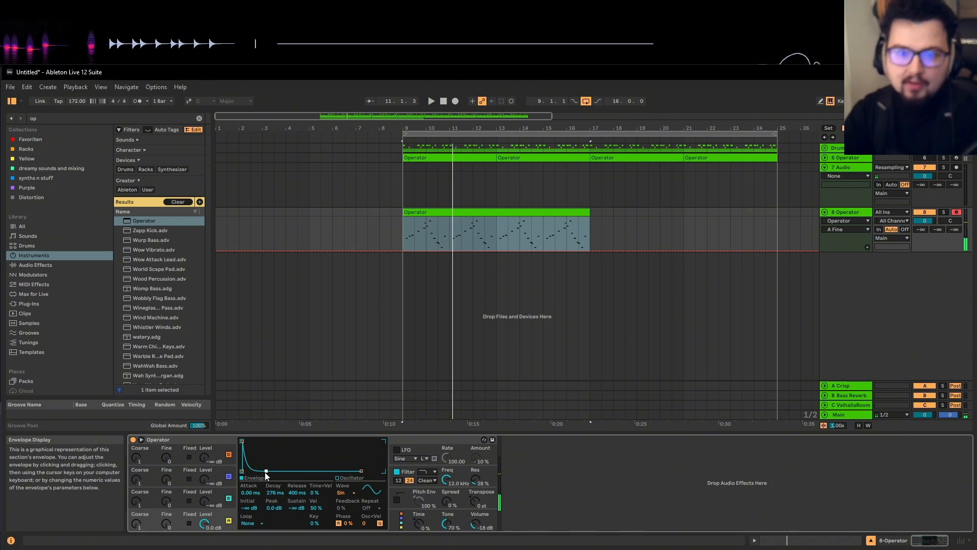
click(199, 118)
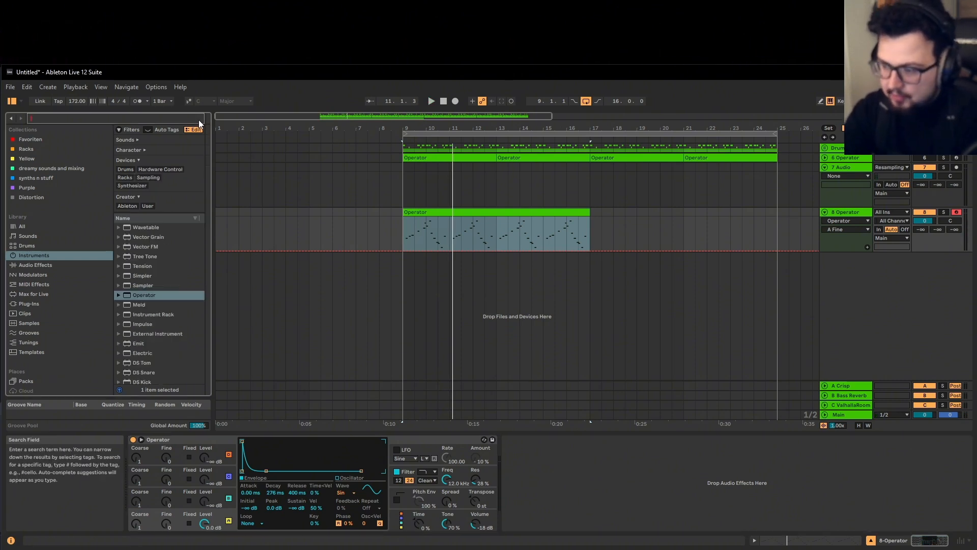
Search 'reverb', add Hybrid Reverb after Operator on track 8, and lengthen its decay
text(reverb)
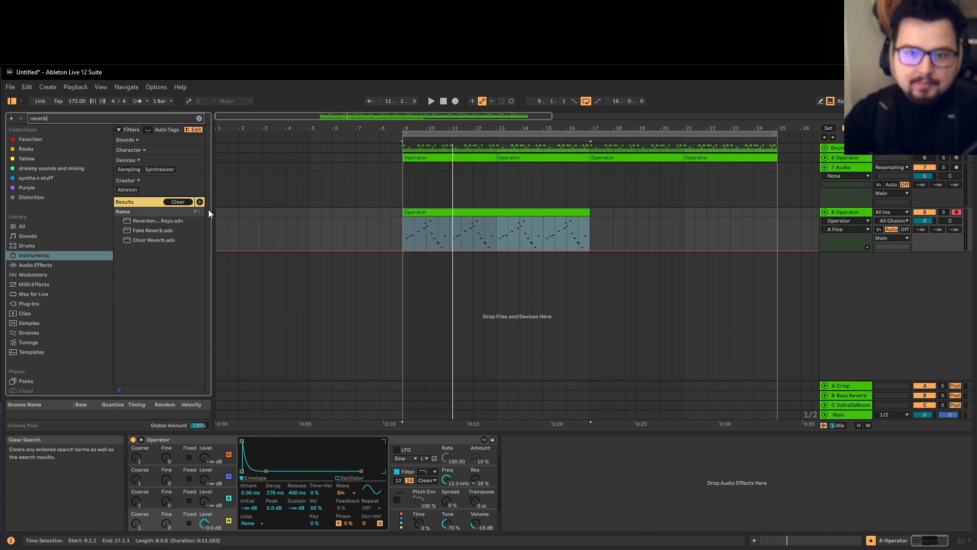
click(46, 294)
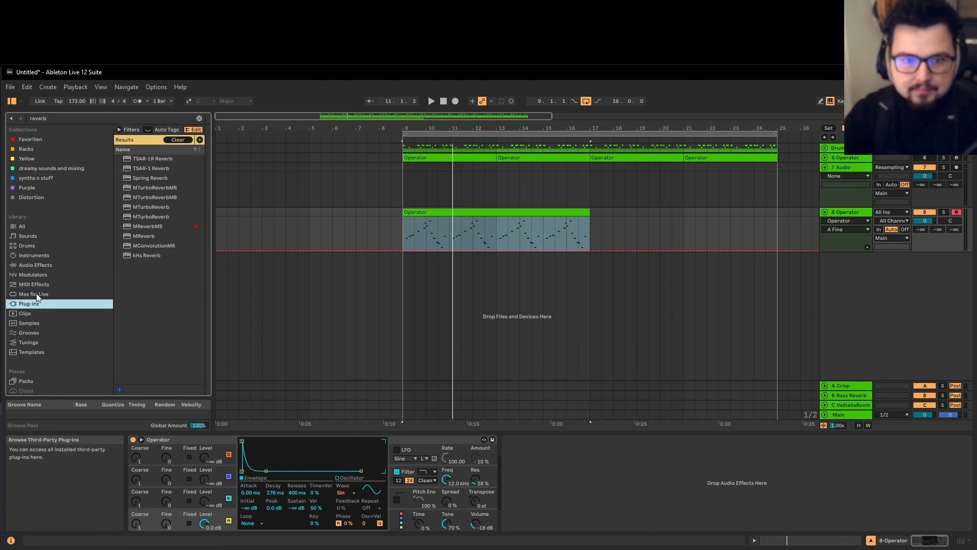
click(38, 284)
click(41, 266)
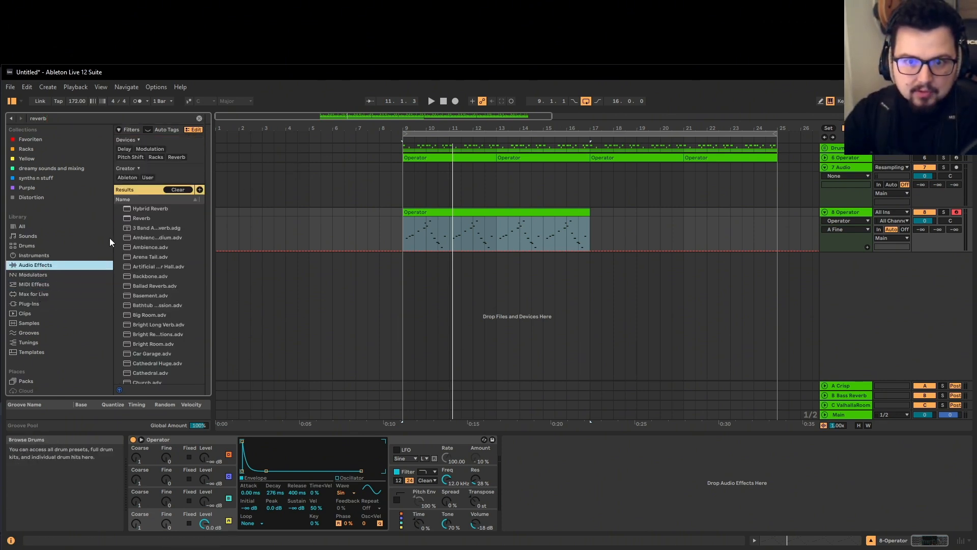
drag(148, 210, 292, 251)
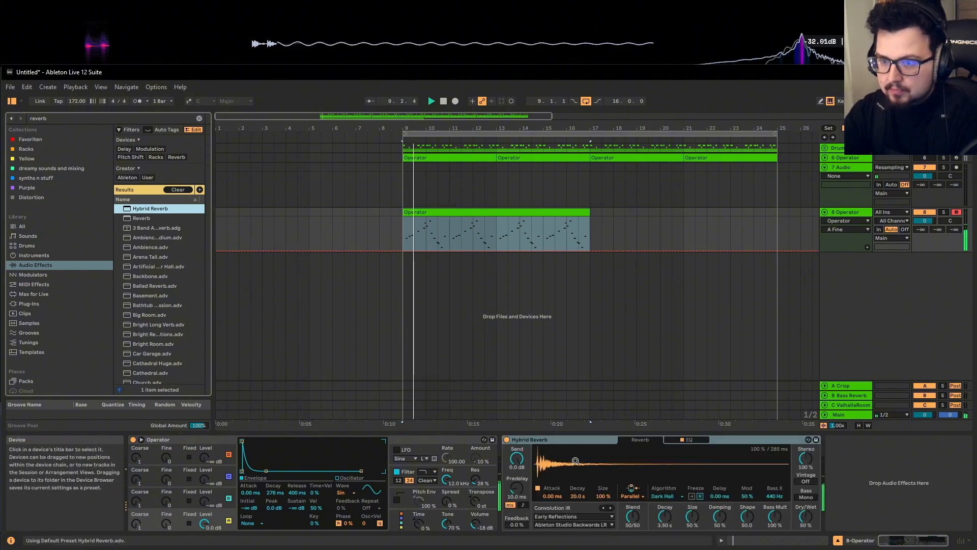
drag(665, 516, 664, 508)
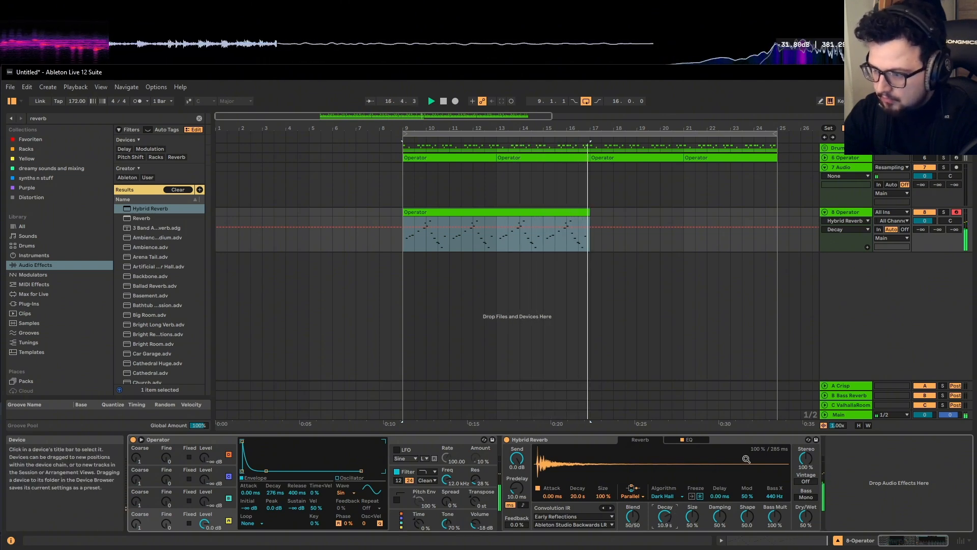
Set the reverb's EQ low-cut to about 394 Hz at 18 dB slope, then clear the search
key(space)
click(687, 441)
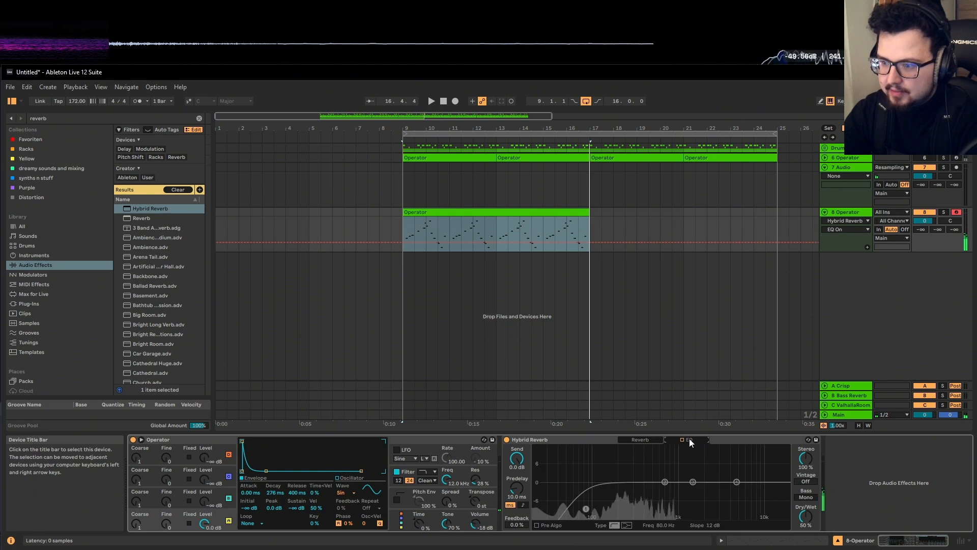
key(space)
drag(581, 507, 643, 500)
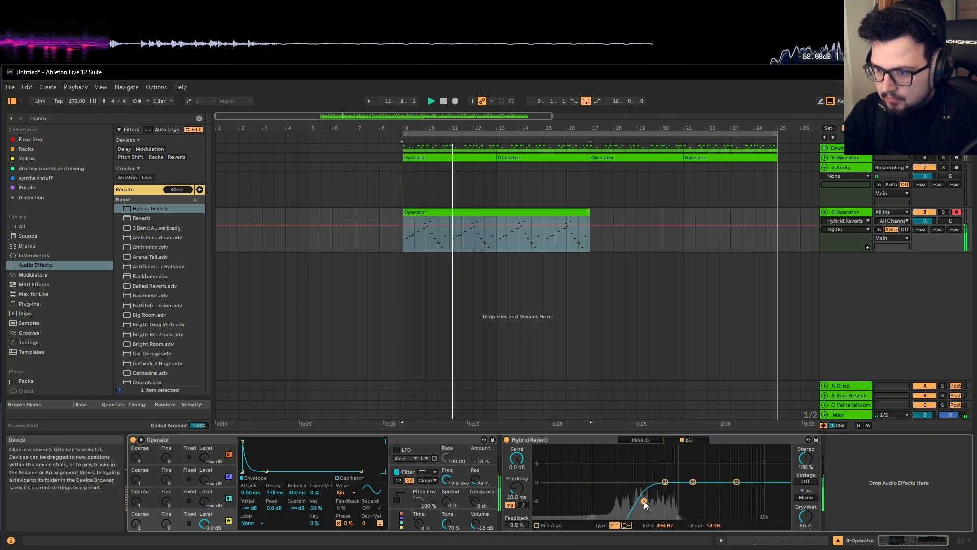
click(199, 118)
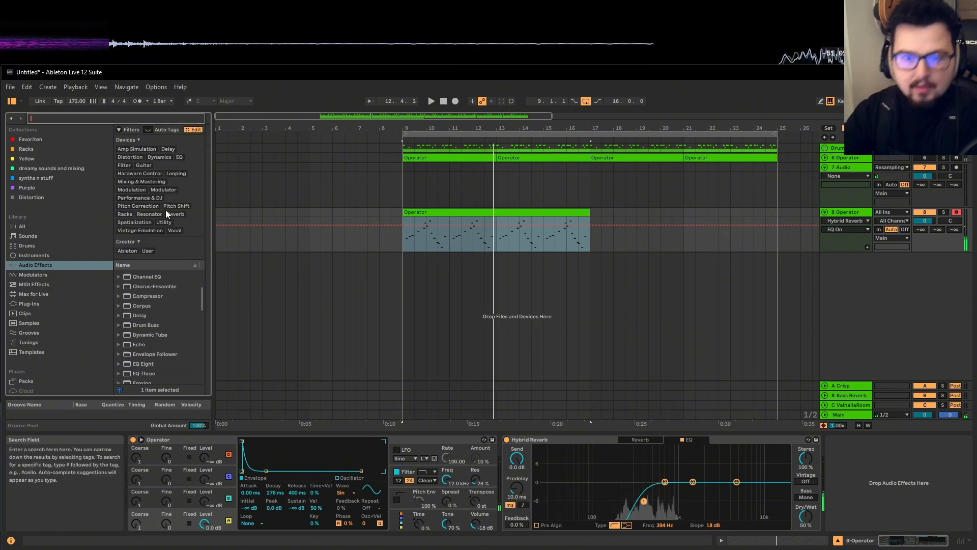
Add Filter Delay at the chain's end, raise its left filter to 2.38 kHz, and lower Dry to -29 dB
scroll(177, 325, down, 4)
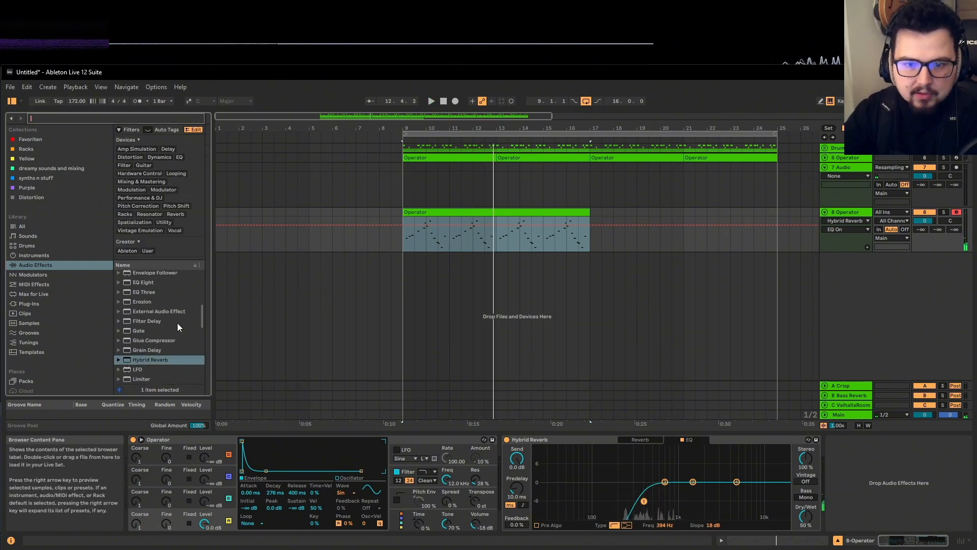
double_click(152, 322)
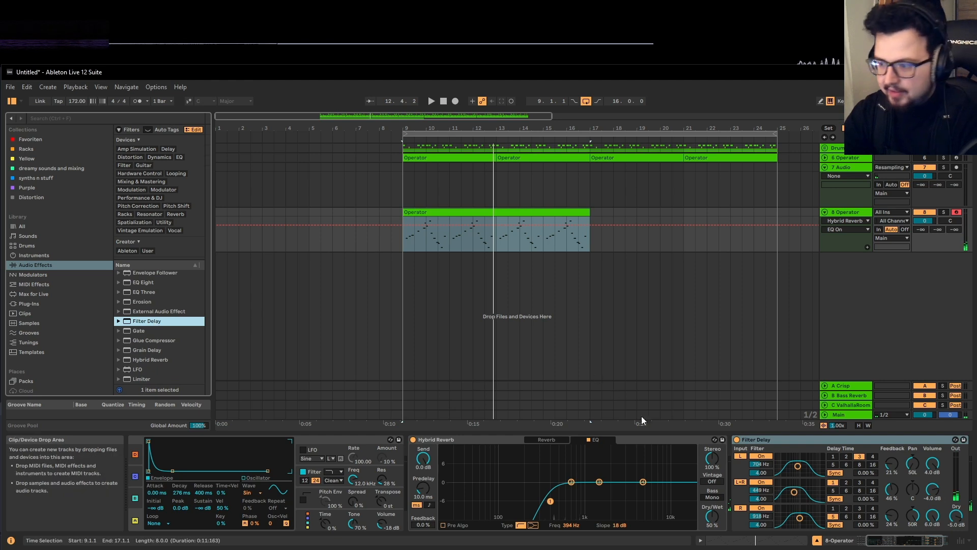
key(space)
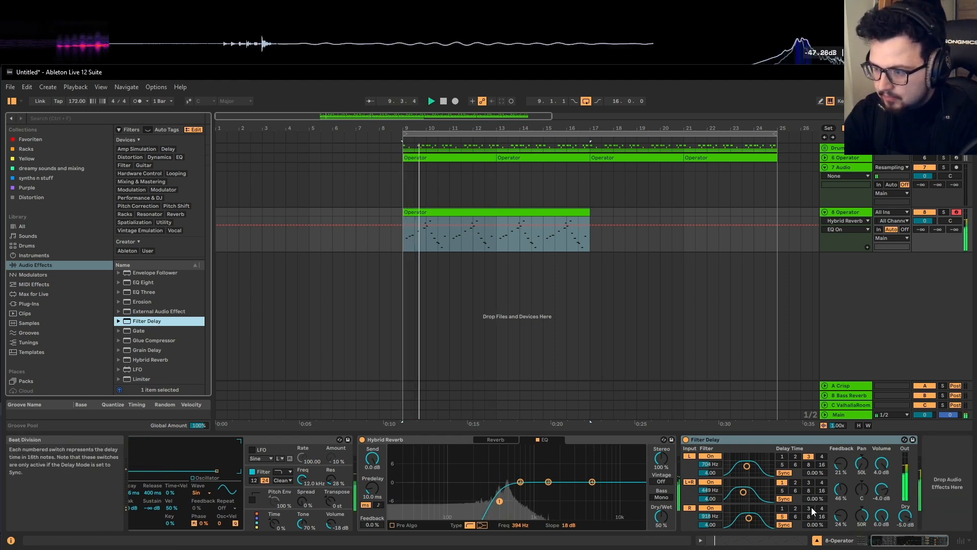
drag(752, 470, 745, 520)
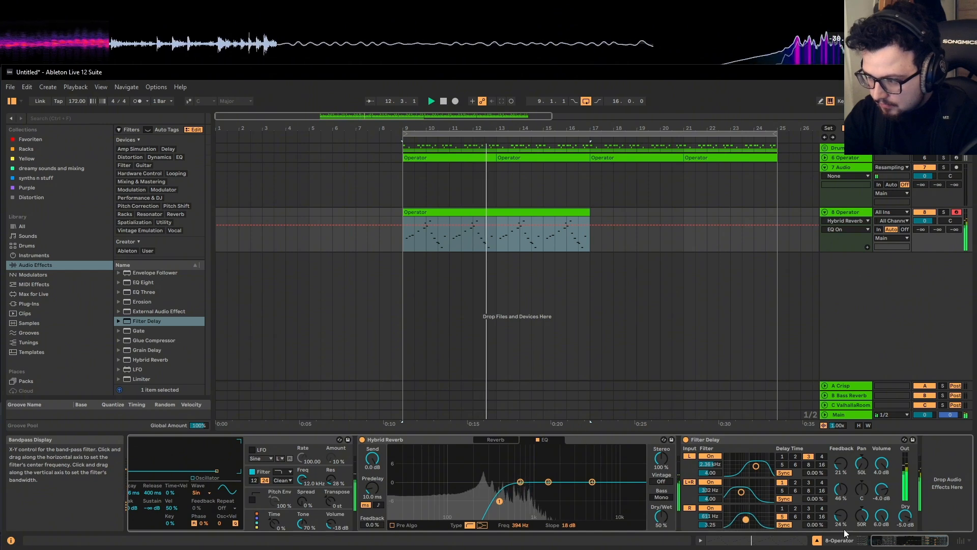
mouse_move(905, 516)
mouse_down()
mouse_move(905, 535)
mouse_move(905, 523)
mouse_up()
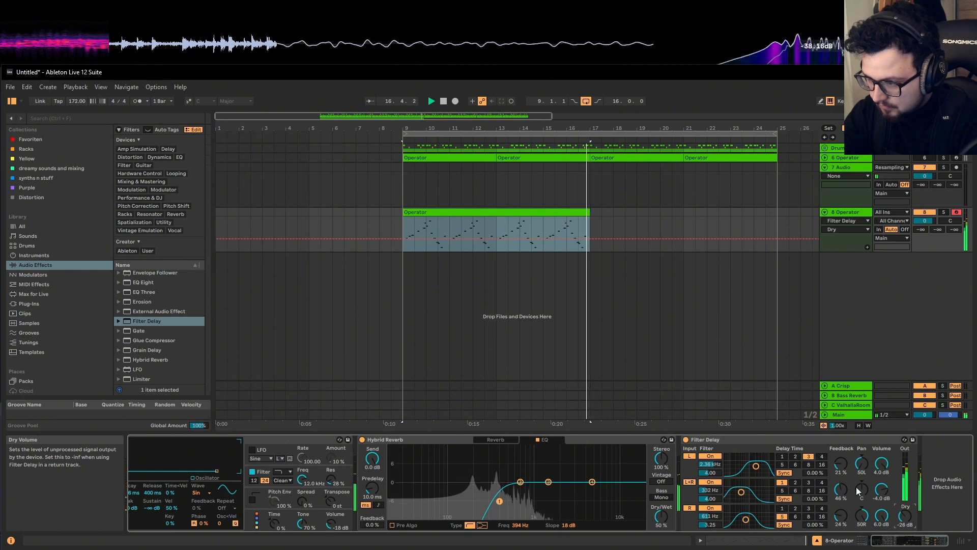
Set the Filter Delay's right delay time to 3 and Hybrid Reverb's Dry/Wet to 29%
click(809, 509)
key(space)
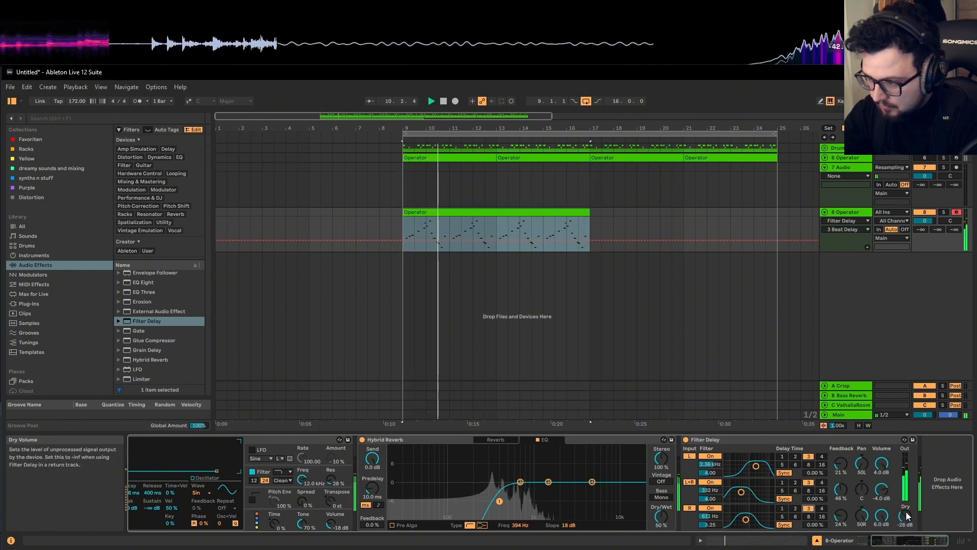
drag(662, 517, 662, 531)
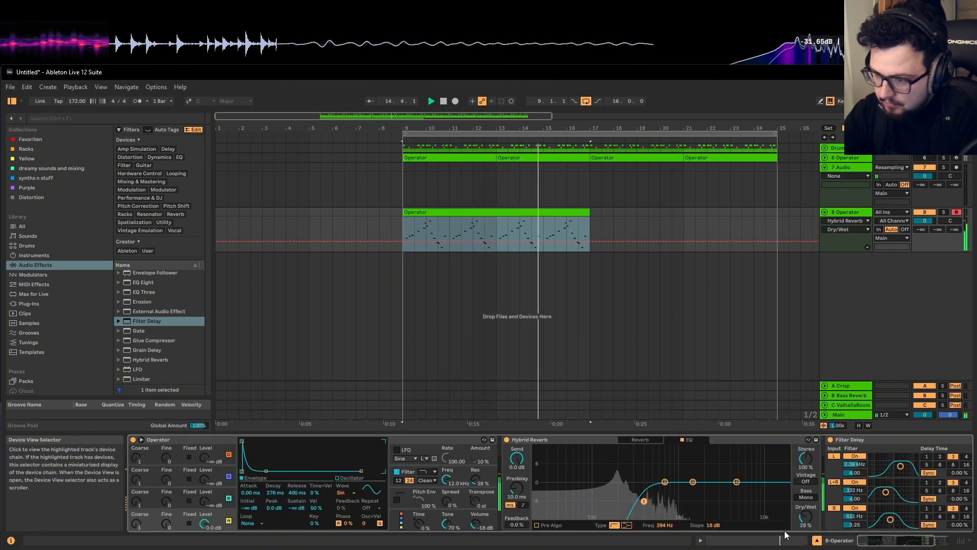
Search 'roar' and insert Roar into the chain before Hybrid Reverb
click(176, 118)
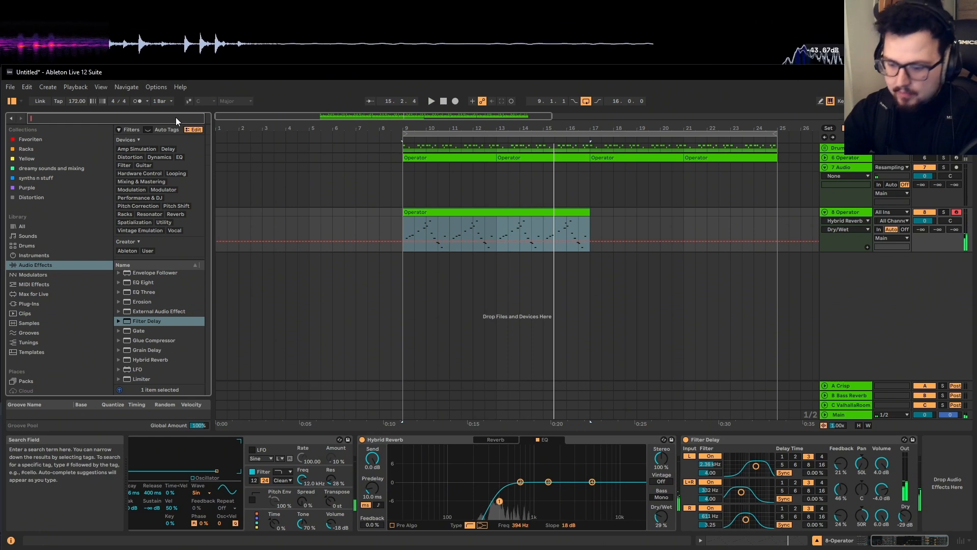
text(roar)
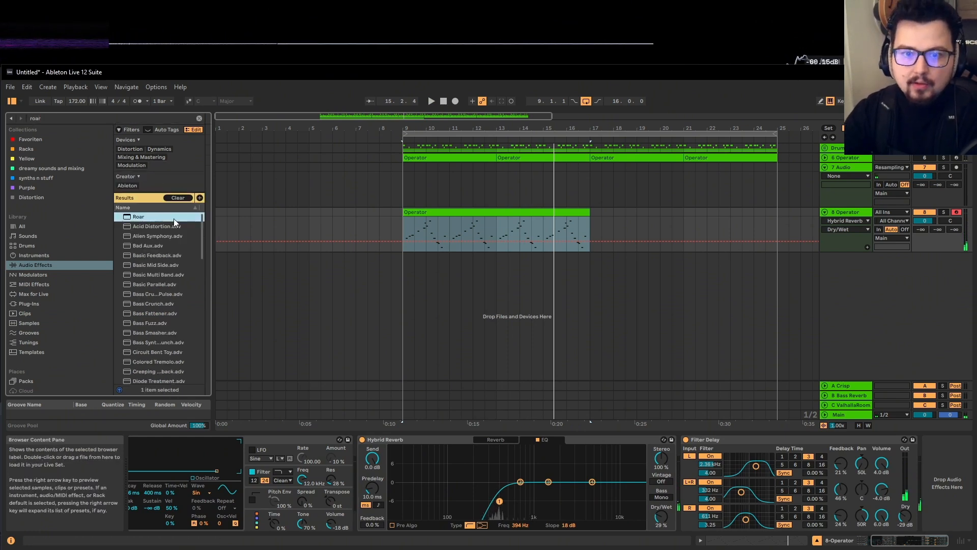
mouse_move(174, 219)
mouse_down()
mouse_move(398, 432)
mouse_move(161, 211)
mouse_up()
drag(205, 234, 372, 496)
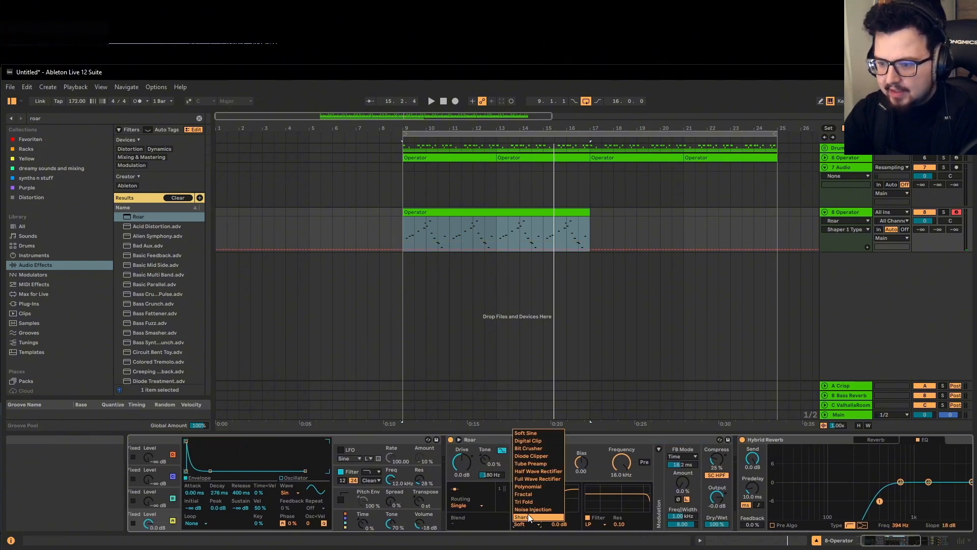
Set Roar's shaper to Noise at 10% with 3.4 dB drive; lower track volume to -3.3 dB
click(527, 509)
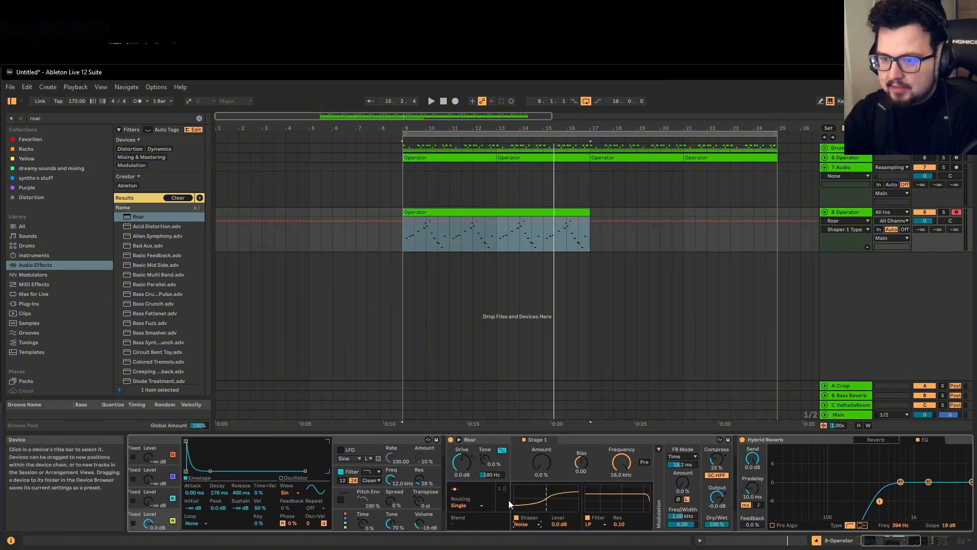
key(space)
drag(541, 471, 541, 457)
drag(468, 462, 467, 453)
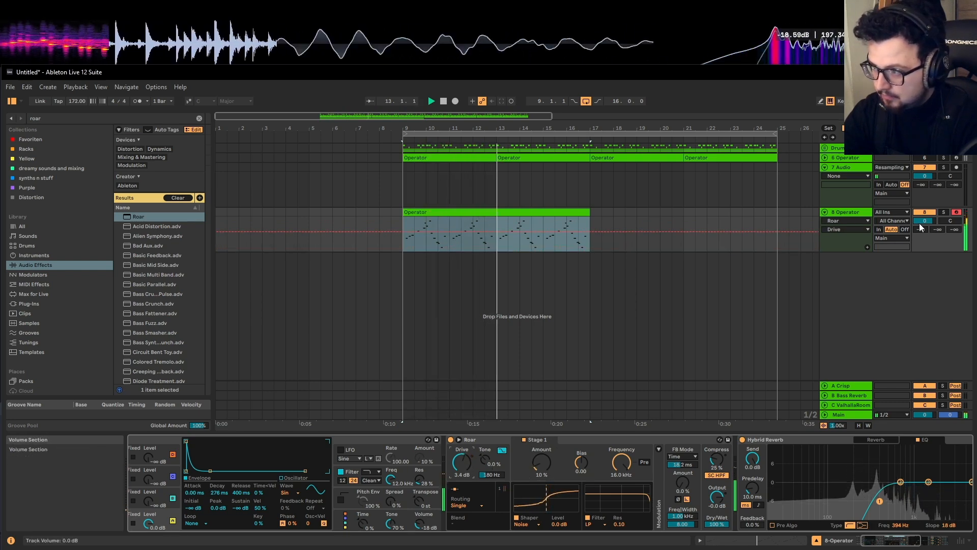
drag(919, 222, 920, 230)
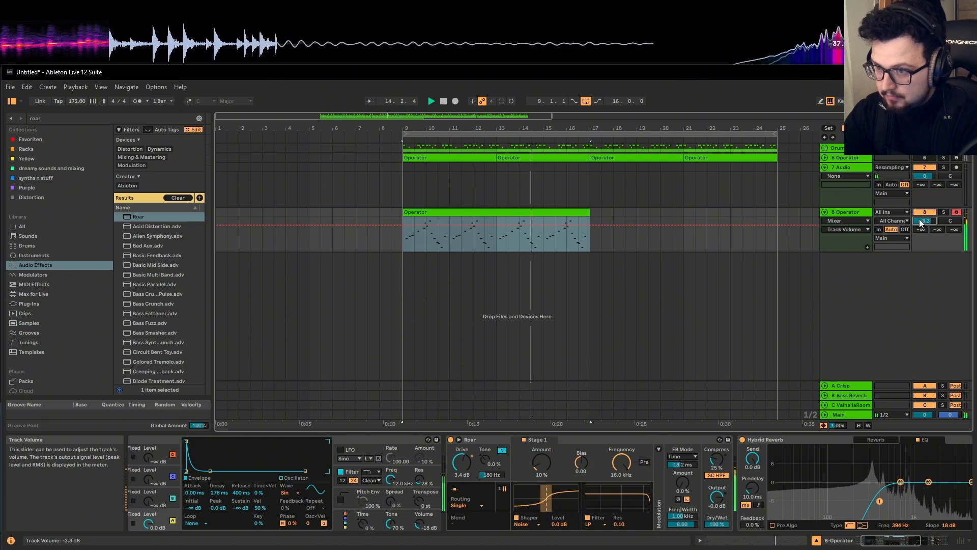
scroll(451, 483, right, 5)
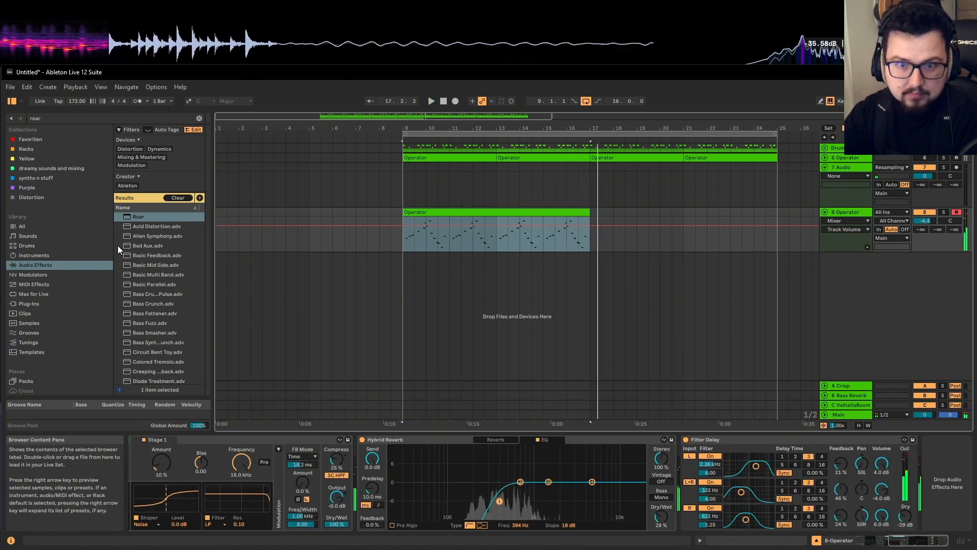
Clear the Roar search and load Grain Delay at the end of track 8's chain
click(199, 118)
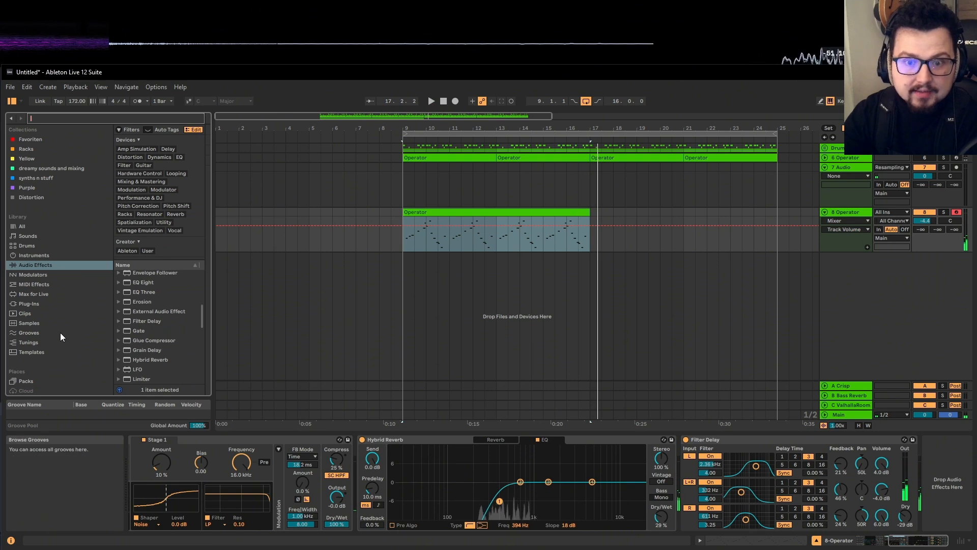
scroll(73, 313, down, 2)
scroll(154, 301, down, 3)
scroll(153, 304, down, 2)
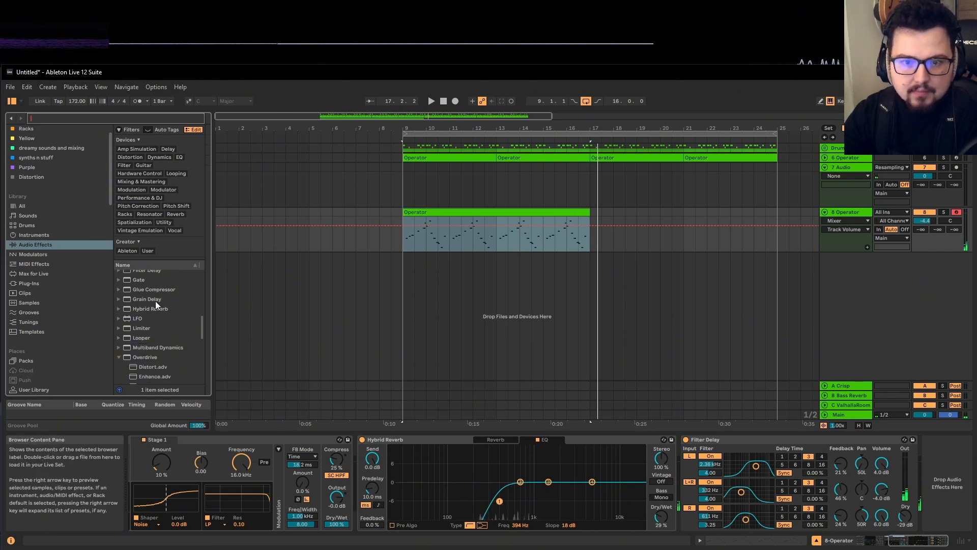
click(156, 300)
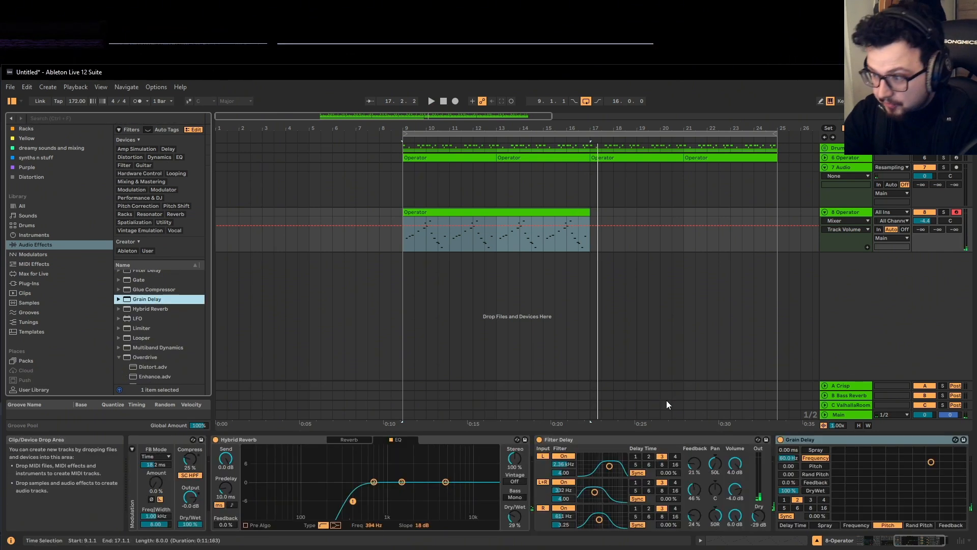
key(space)
Lower Grain Delay's frequency and pitch, then map the X axis to Feedback and add feedback
drag(923, 465, 914, 468)
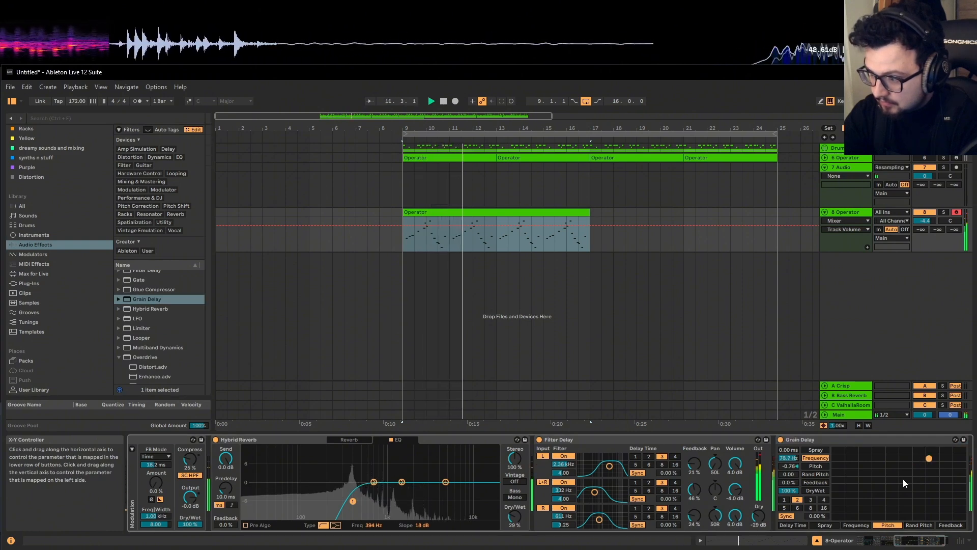
click(824, 525)
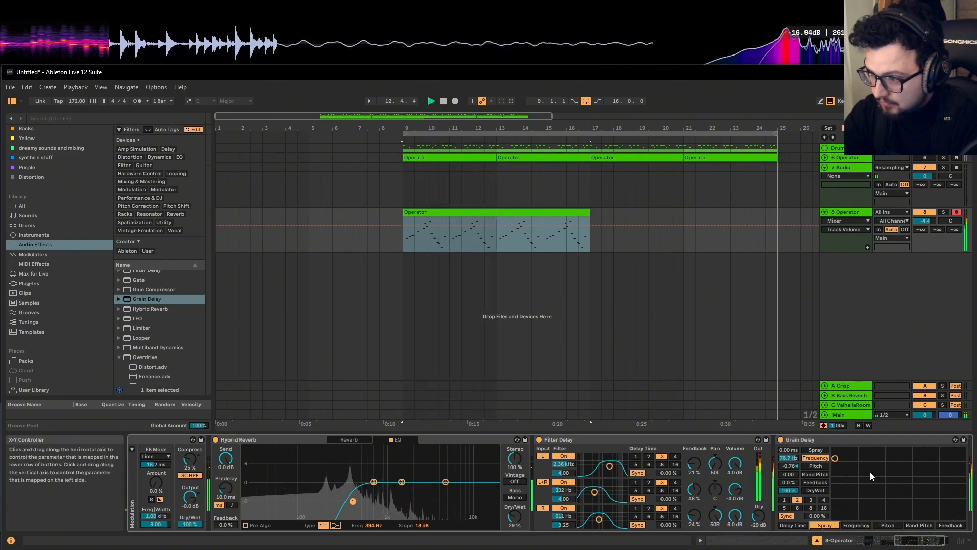
click(950, 524)
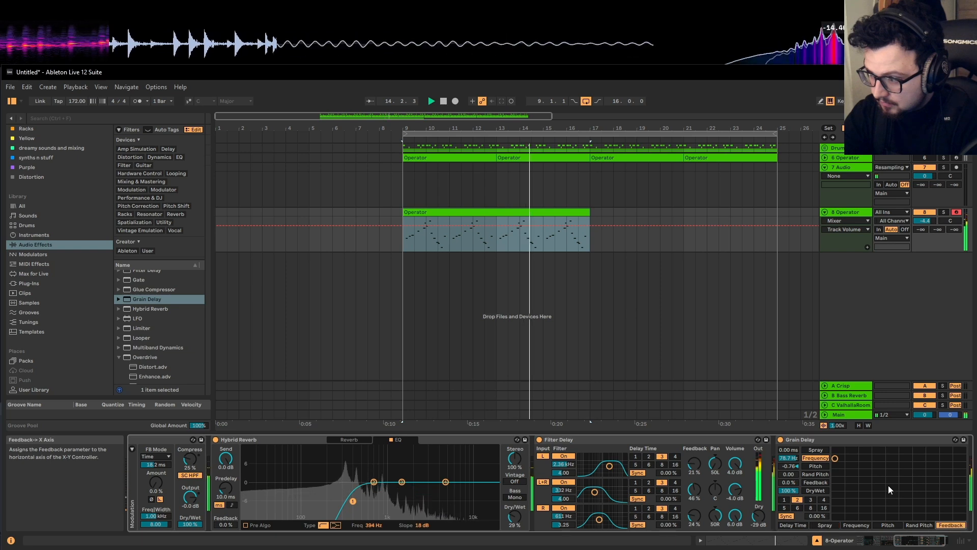
mouse_move(889, 488)
mouse_down()
mouse_move(879, 473)
mouse_move(911, 463)
mouse_up()
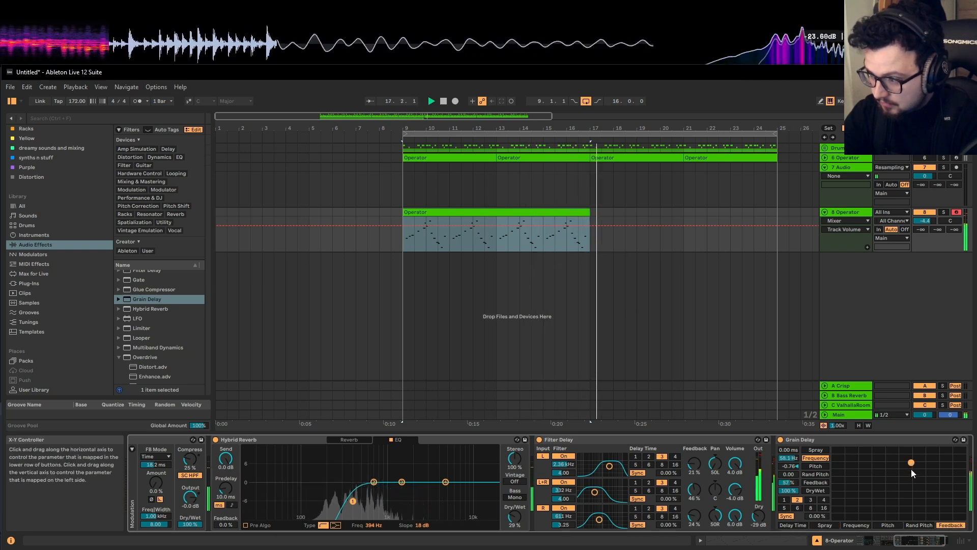
click(903, 545)
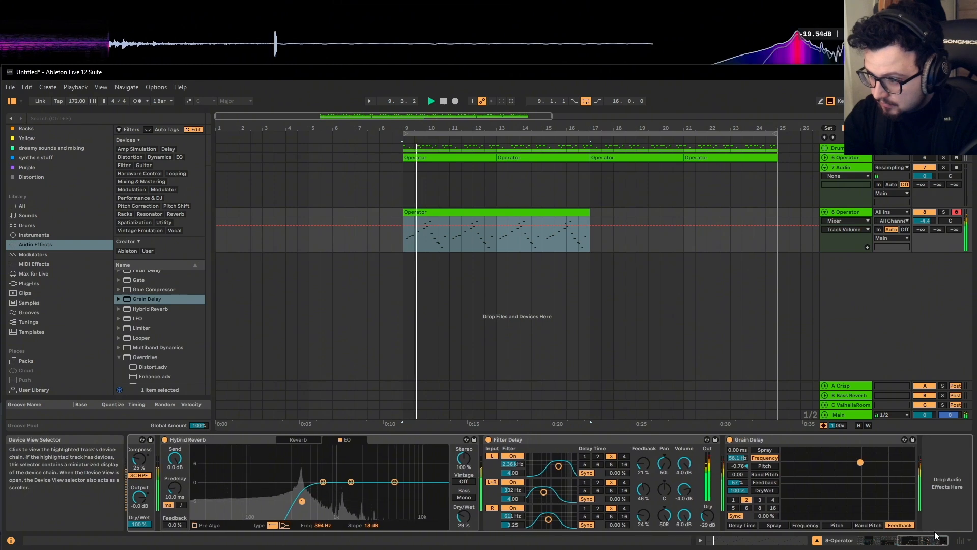
Lower Grain Delay's Dry/Wet to 72% and bring the start of the chain into view
drag(743, 493, 743, 538)
drag(911, 538, 805, 530)
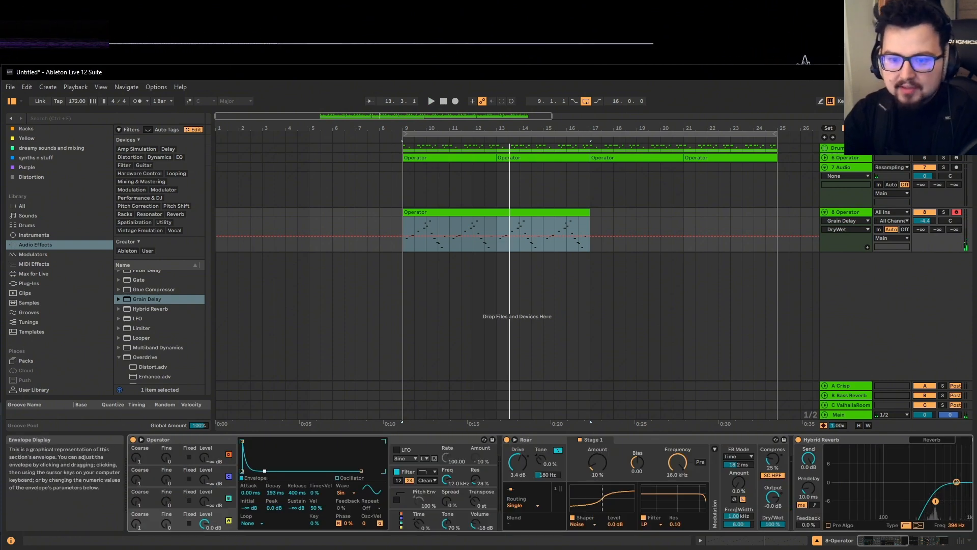
key(space)
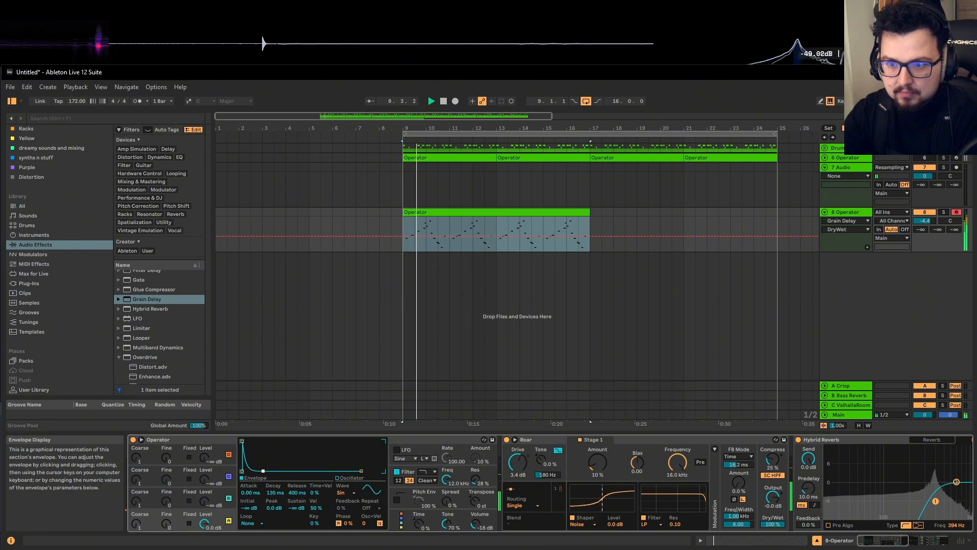
Lengthen Operator's envelope decay to about 351 ms and raise oscillator A's coarse tuning to 3
drag(263, 470, 289, 471)
key(ctrl+z)
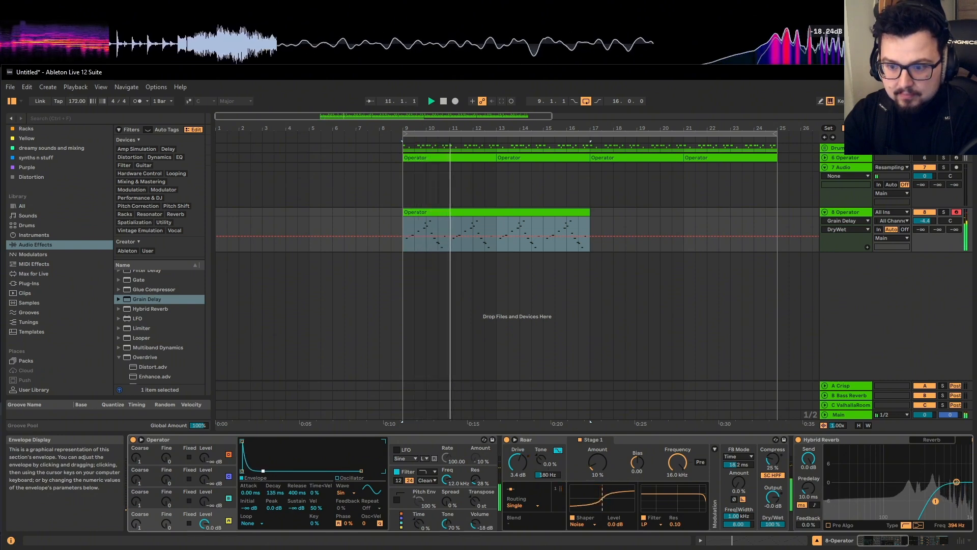
key(space)
key(space)
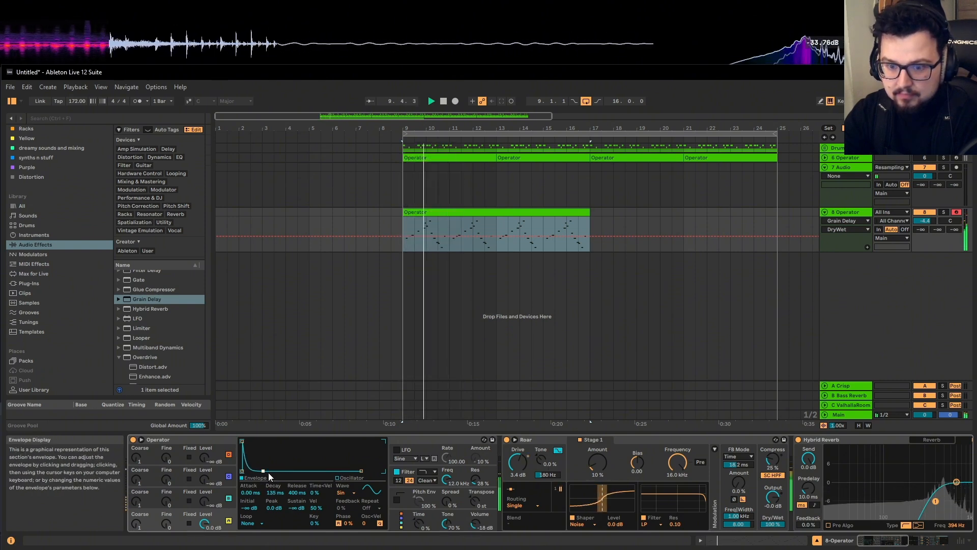
drag(264, 471, 267, 470)
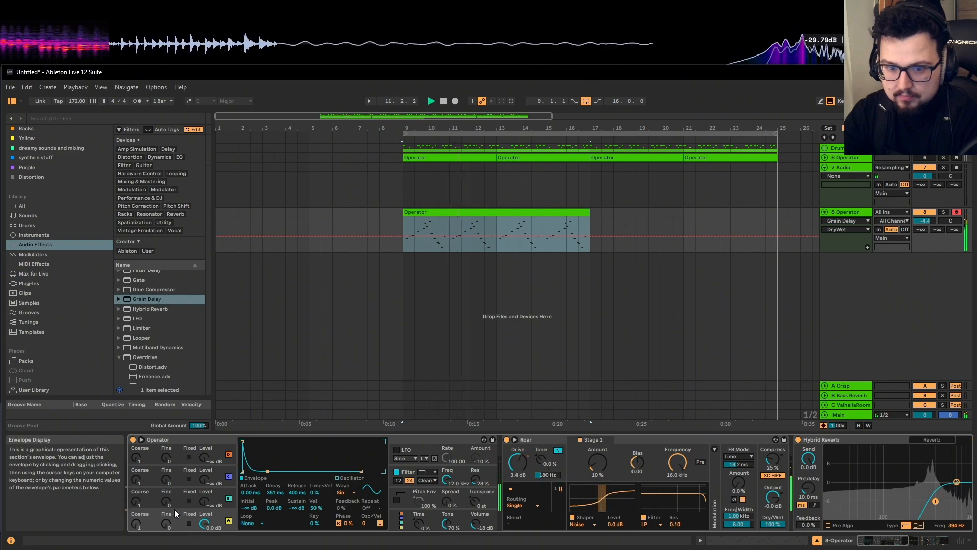
drag(142, 526, 141, 519)
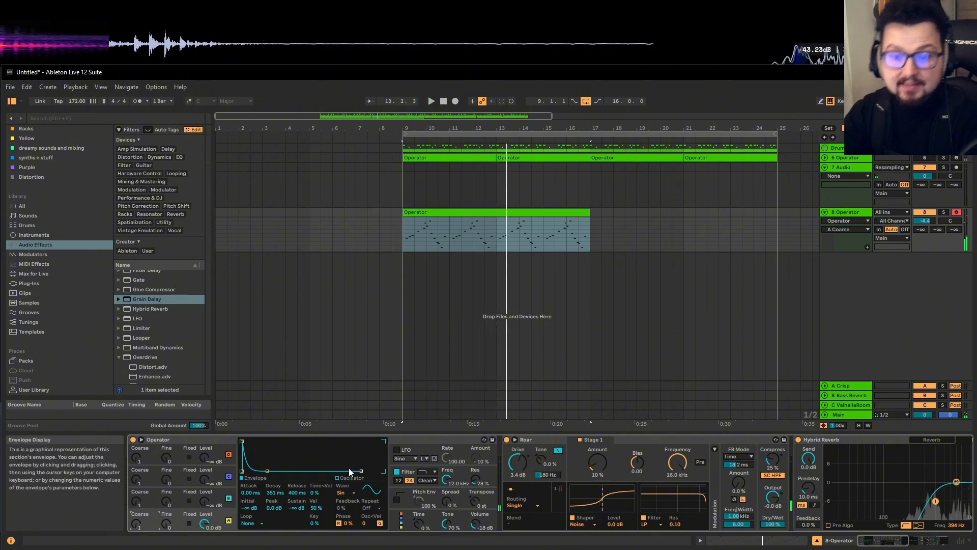
Audition Saw 3, Saw 4, Saw 8 and Square 6 on Operator's oscillator, settling on Square 64
click(343, 493)
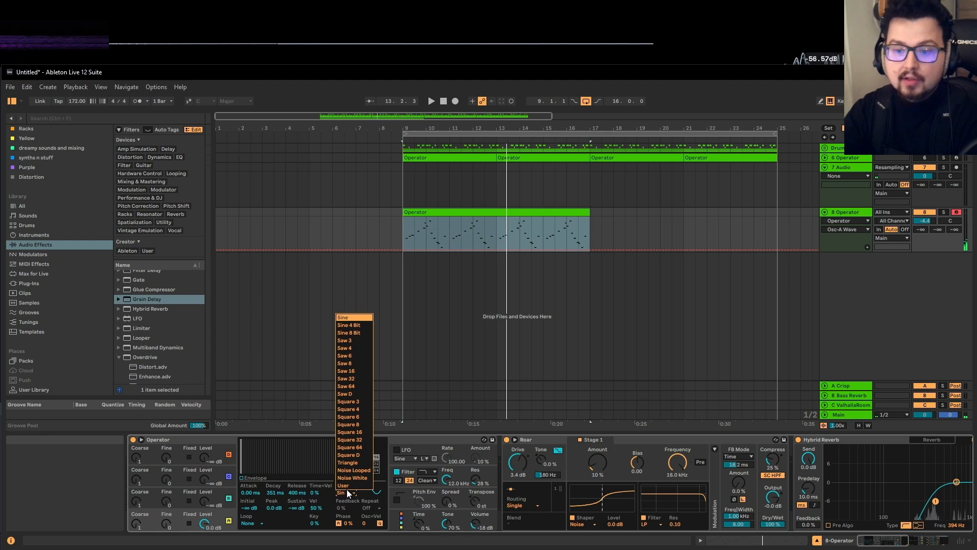
click(353, 340)
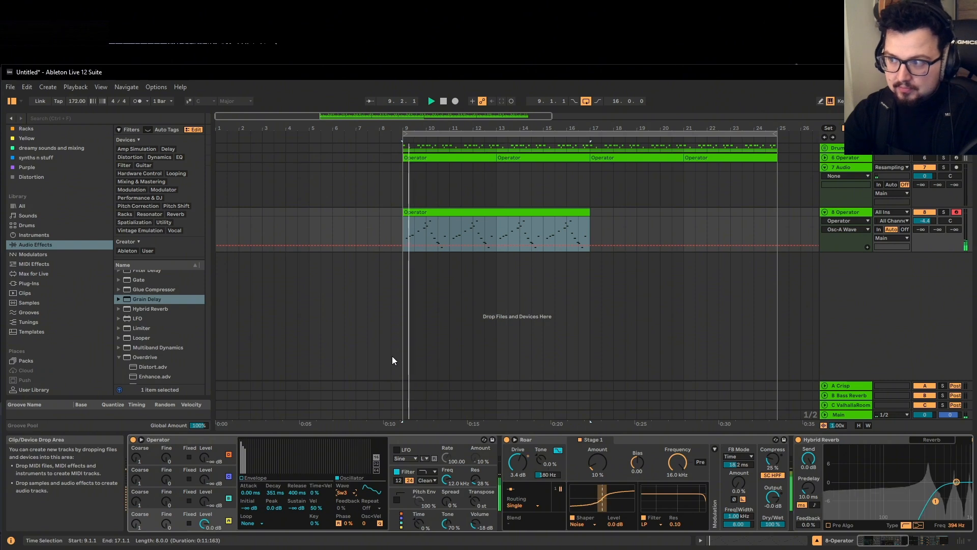
click(342, 492)
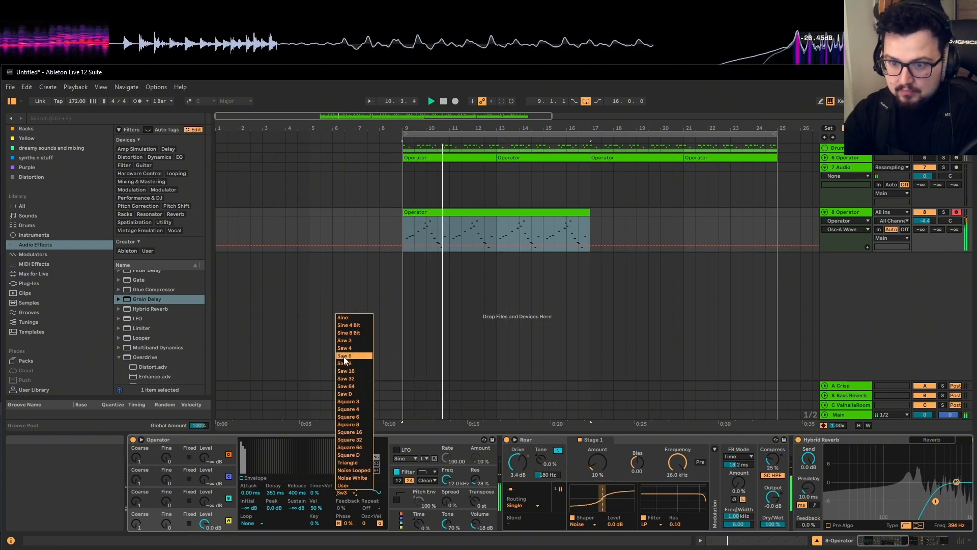
click(344, 347)
click(346, 493)
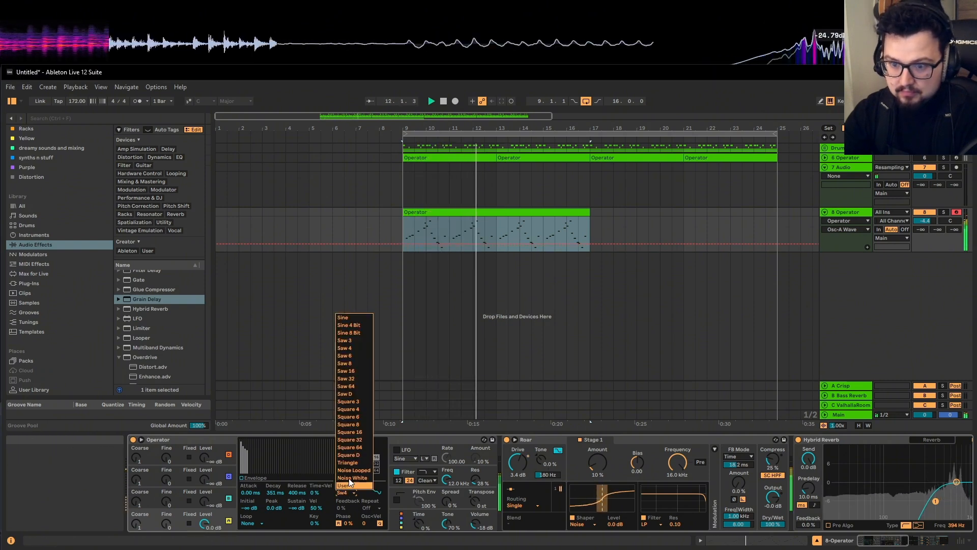
click(349, 363)
click(347, 493)
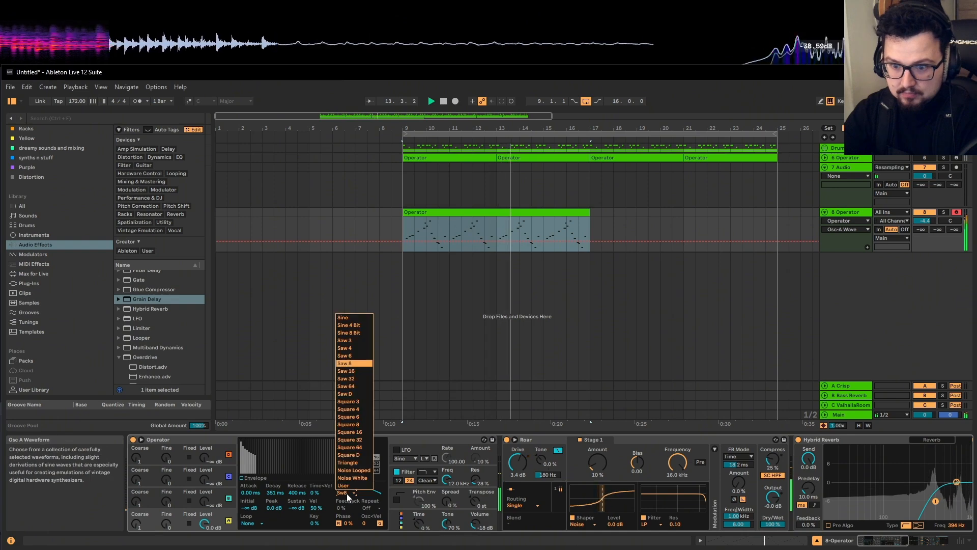
click(347, 493)
click(351, 417)
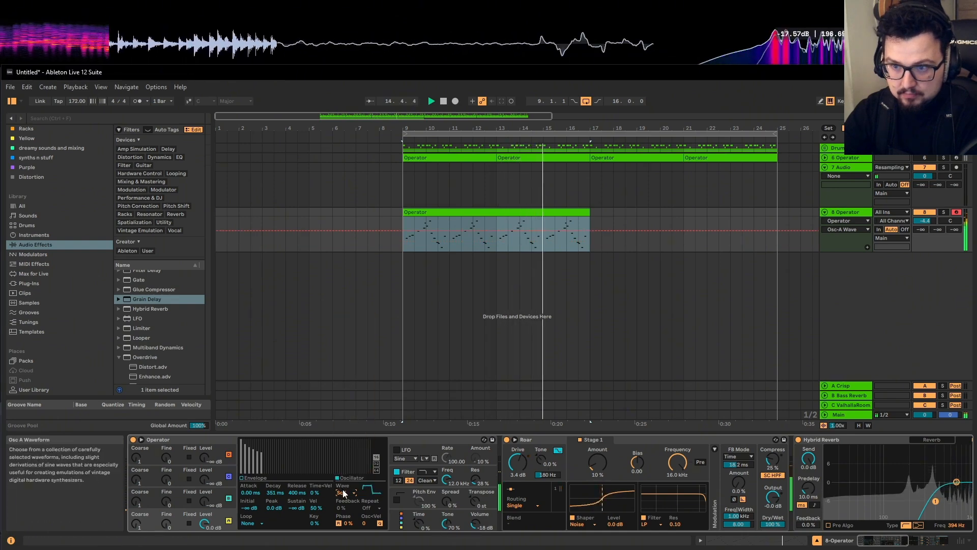
click(345, 492)
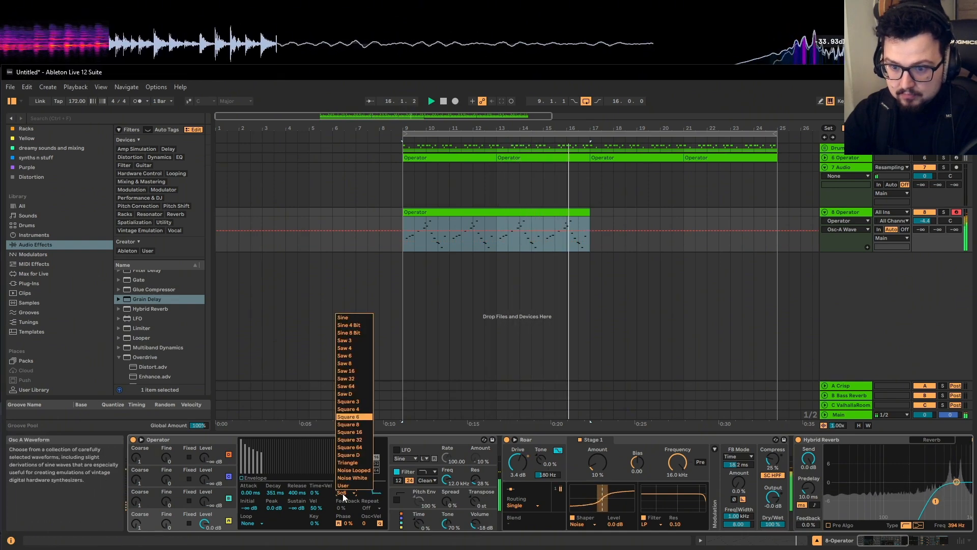
click(346, 447)
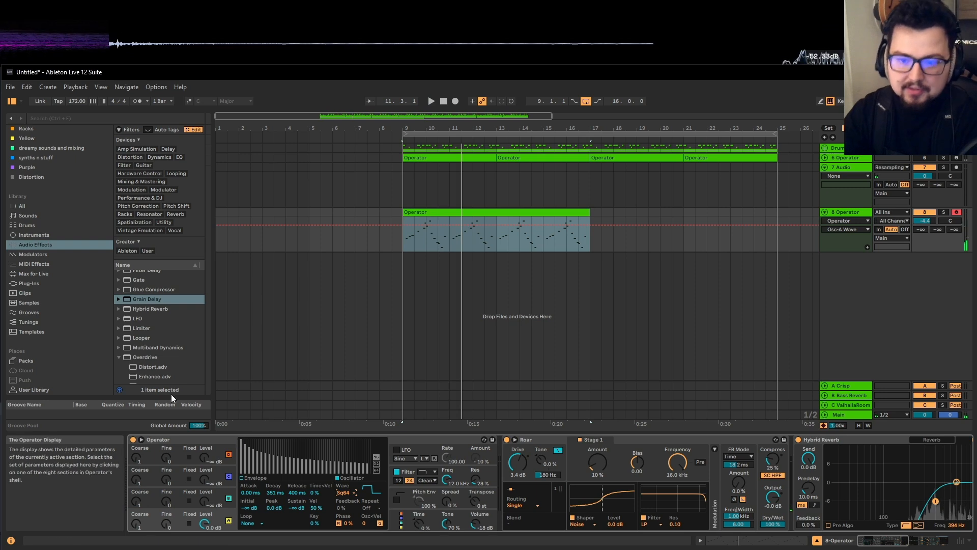
Search the browser for 'eq' and load EQ Eight onto the Operator track
scroll(111, 304, down, 3)
scroll(154, 328, down, 8)
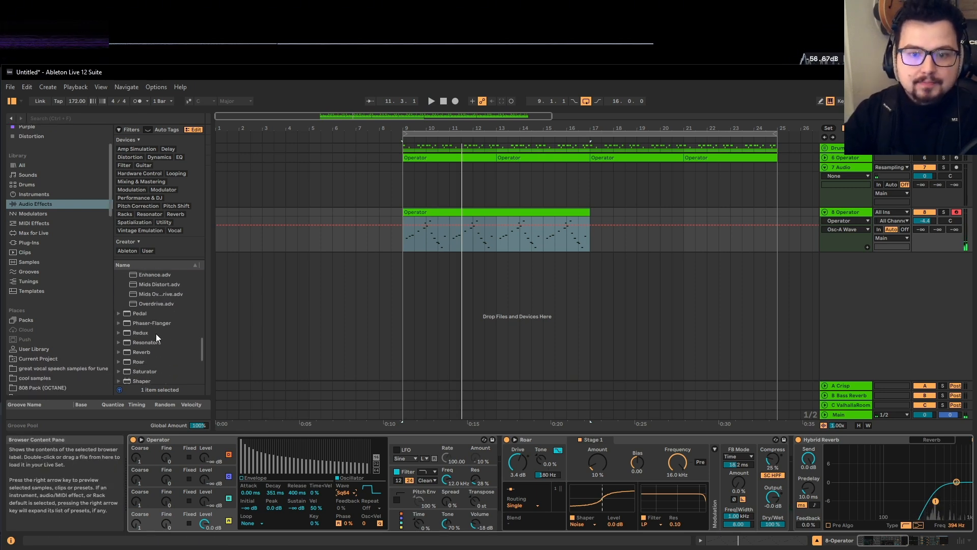
click(185, 115)
text(eq)
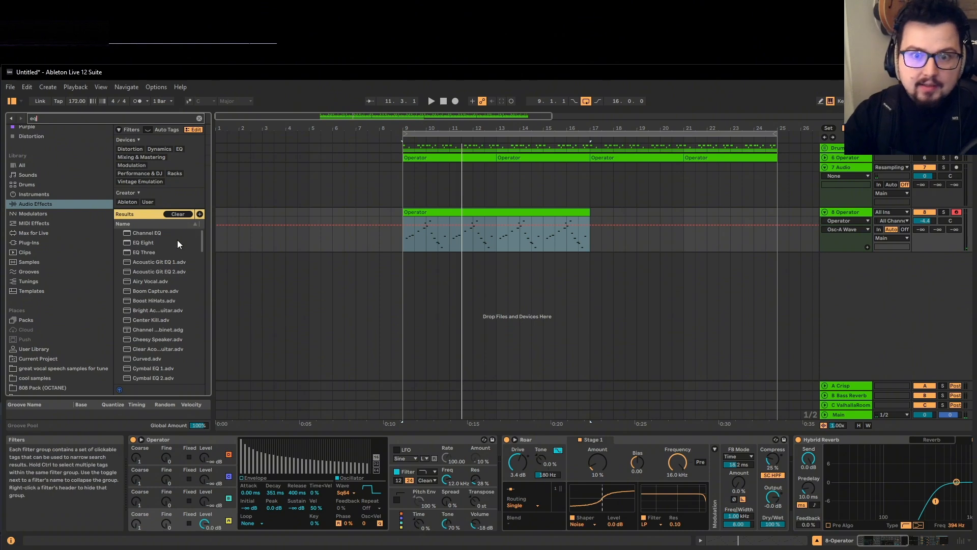
double_click(160, 242)
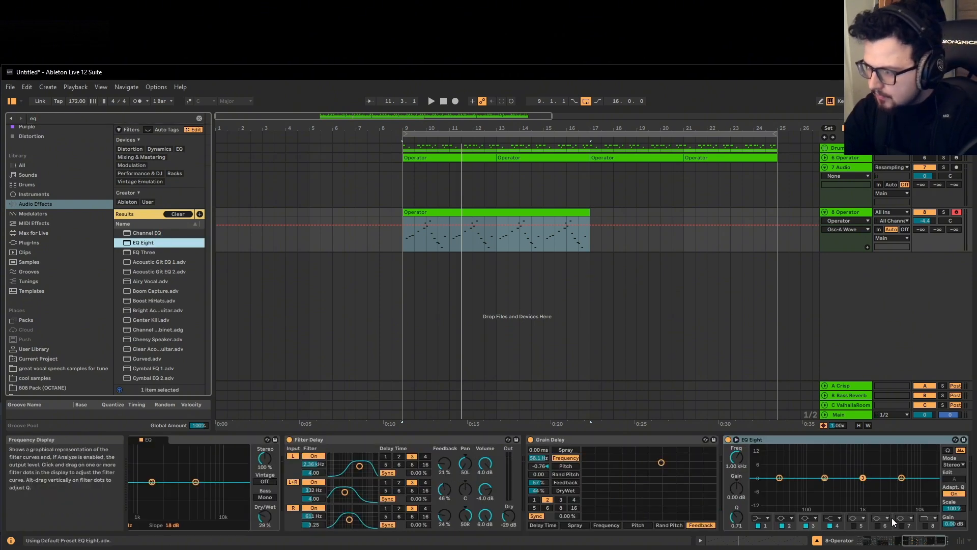
Set EQ Eight's band 8 to a low-pass shape and enable it
click(927, 521)
click(930, 499)
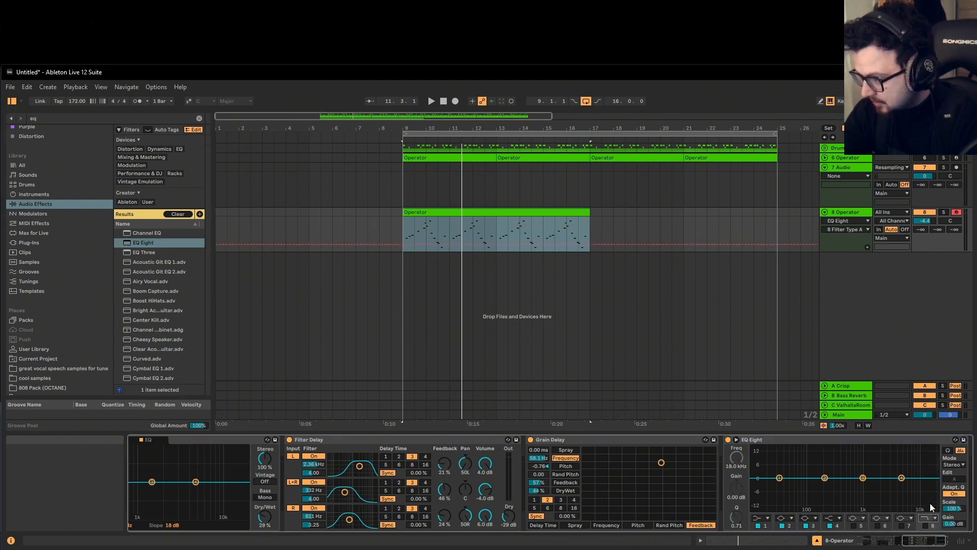
click(933, 528)
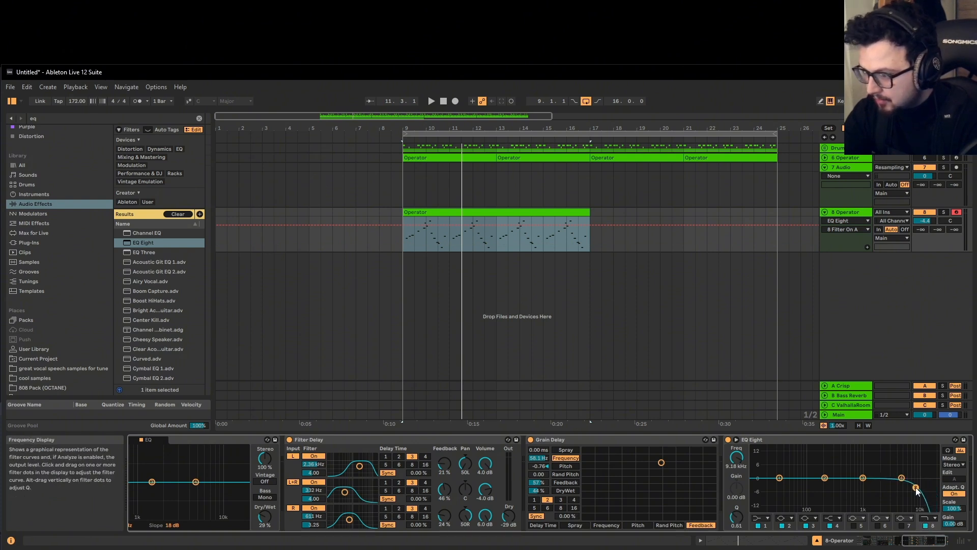
Set band 8's cutoff to about 2.16 kHz and add a bar 9 breakpoint near 61 Hz
drag(736, 457, 736, 454)
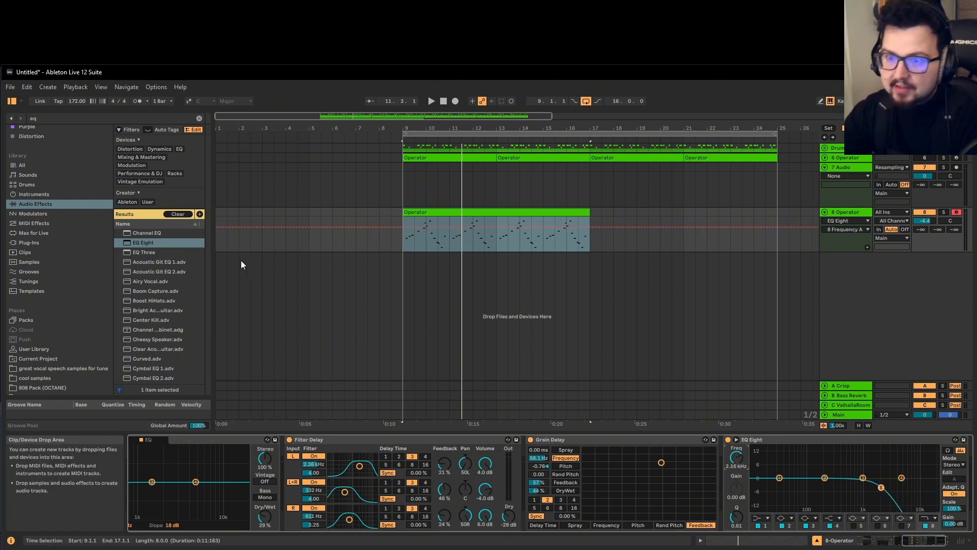
scroll(381, 226, up, 3)
click(433, 227)
mouse_move(432, 228)
mouse_down()
mouse_move(433, 237)
mouse_move(475, 227)
mouse_move(432, 243)
mouse_up()
click(434, 246)
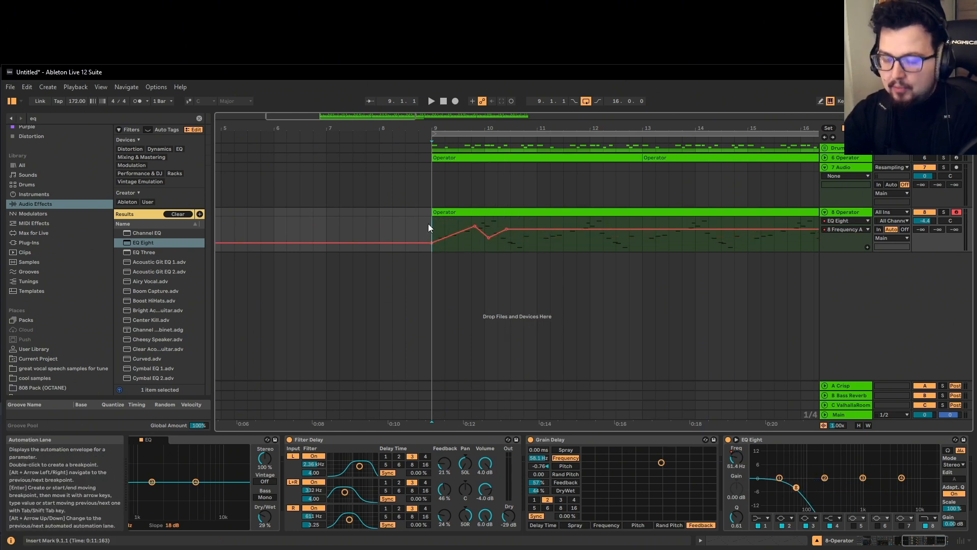
key(space)
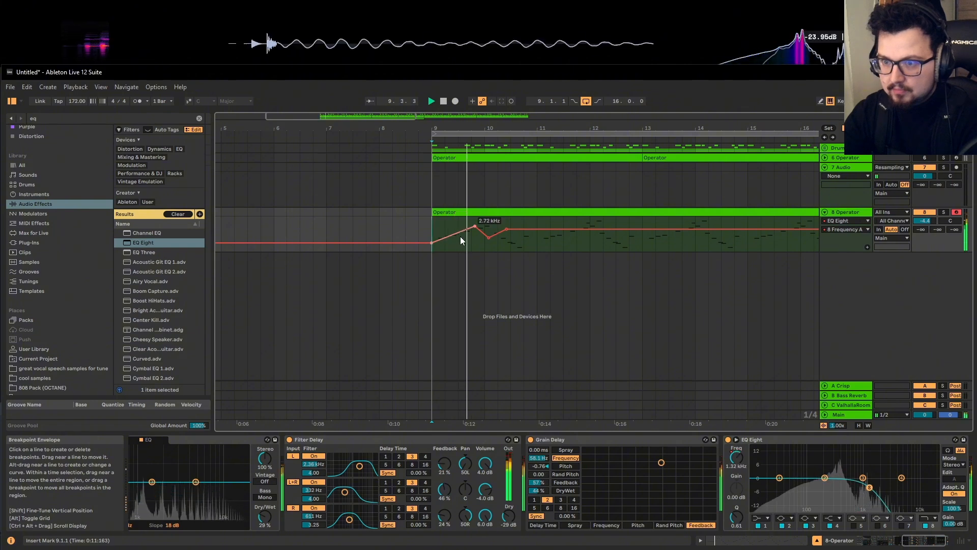
drag(436, 242, 435, 239)
Shape the sweep with a bar 11 point at about 4.83 kHz and a peak lowered to 395 Hz
drag(507, 230, 537, 229)
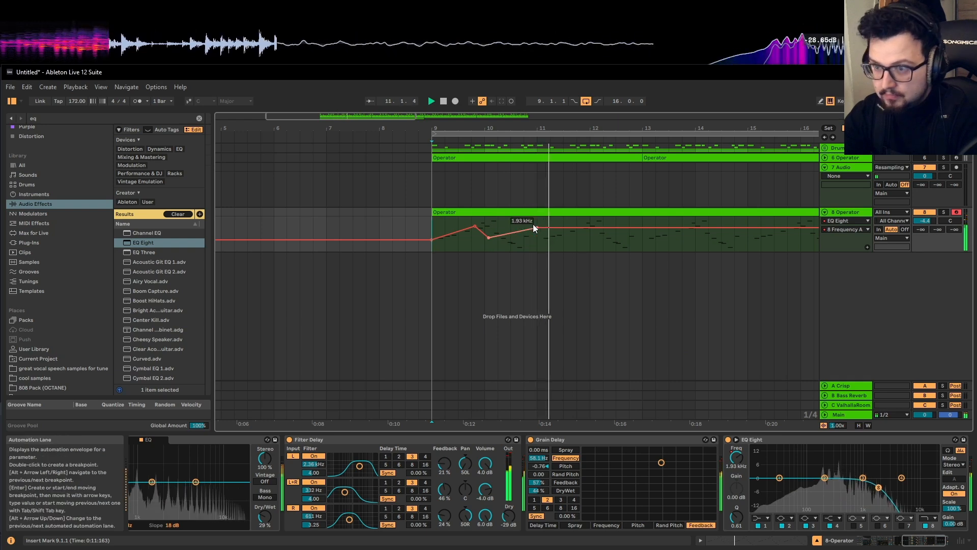
drag(537, 227, 537, 223)
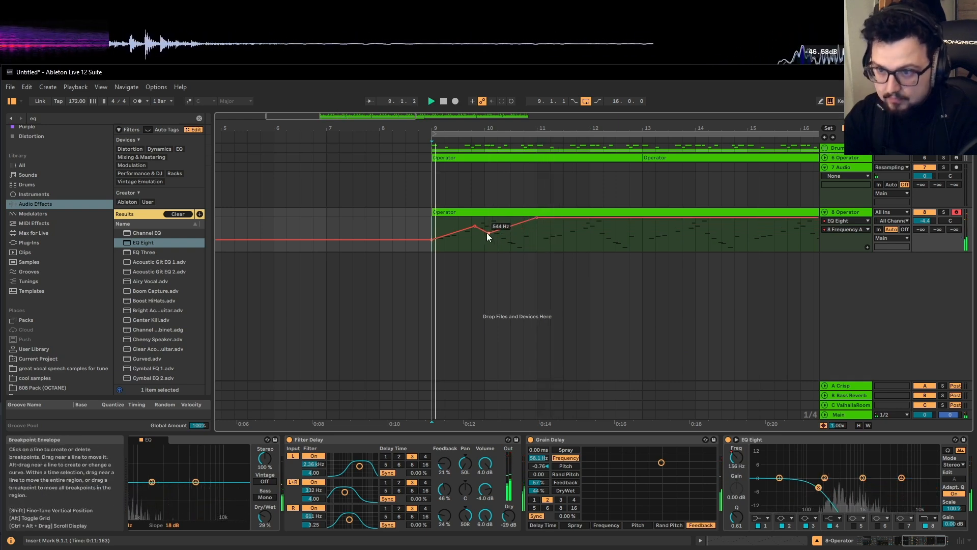
mouse_move(474, 225)
mouse_down()
mouse_move(462, 235)
mouse_move(497, 238)
mouse_move(485, 238)
mouse_up()
key(space)
key(space)
key(space)
key(space)
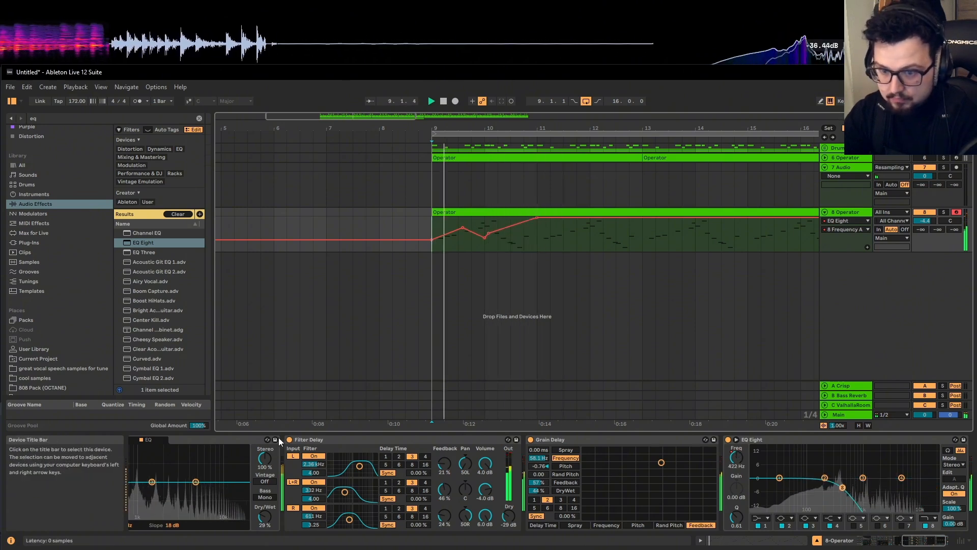
Move Hybrid Reverb after EQ Eight and add sweep points at 4.30 kHz and 386 Hz
drag(210, 437, 951, 459)
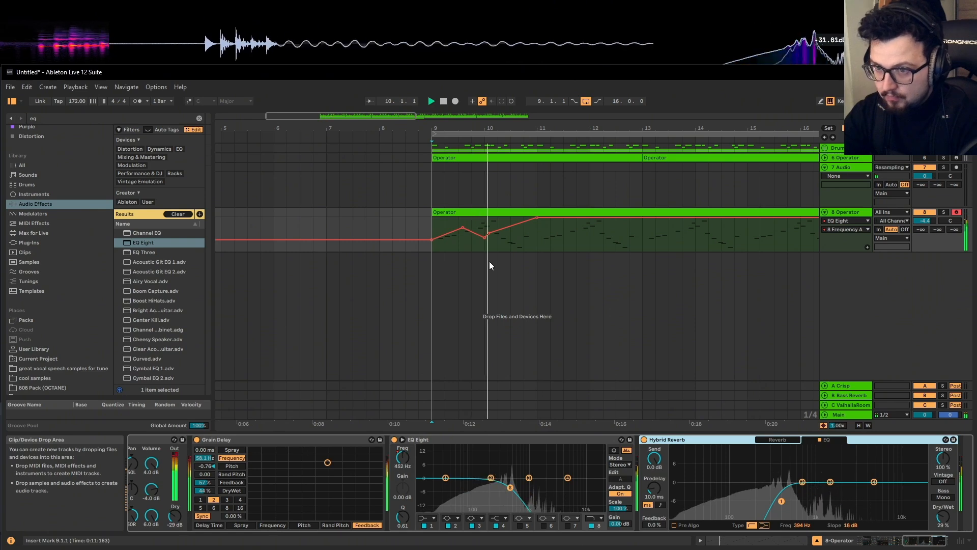
drag(549, 218, 550, 225)
drag(616, 225, 433, 218)
key(space)
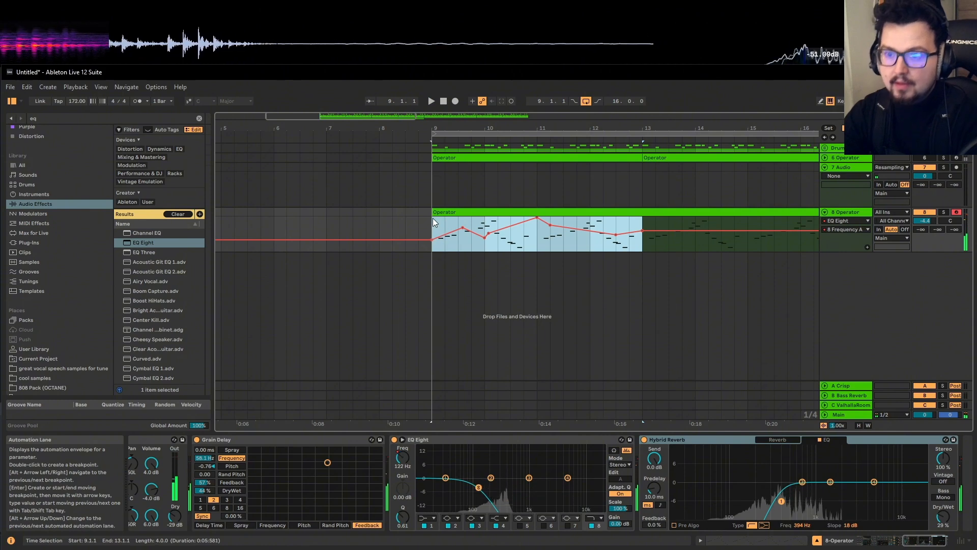
Duplicate the bars 9–13 sweep into bars 13–17 and the Operator clip into bars 17–25
key(ctrl+d)
scroll(432, 218, down, 5)
click(326, 134)
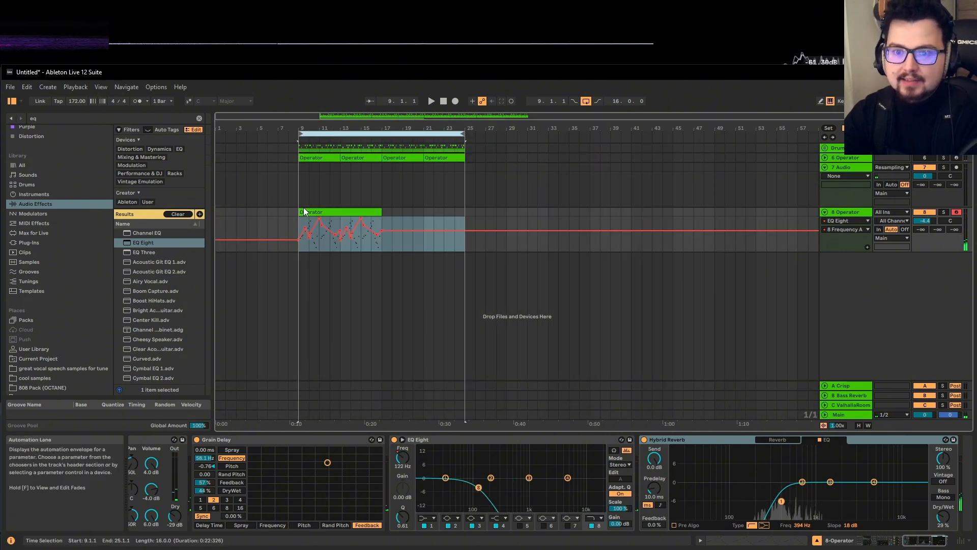
click(304, 212)
key(ctrl+d)
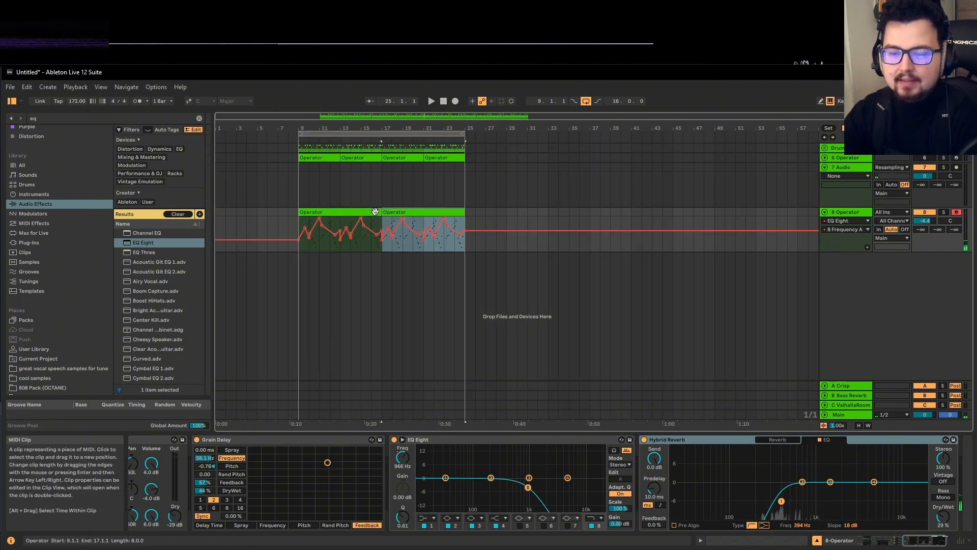
click(385, 133)
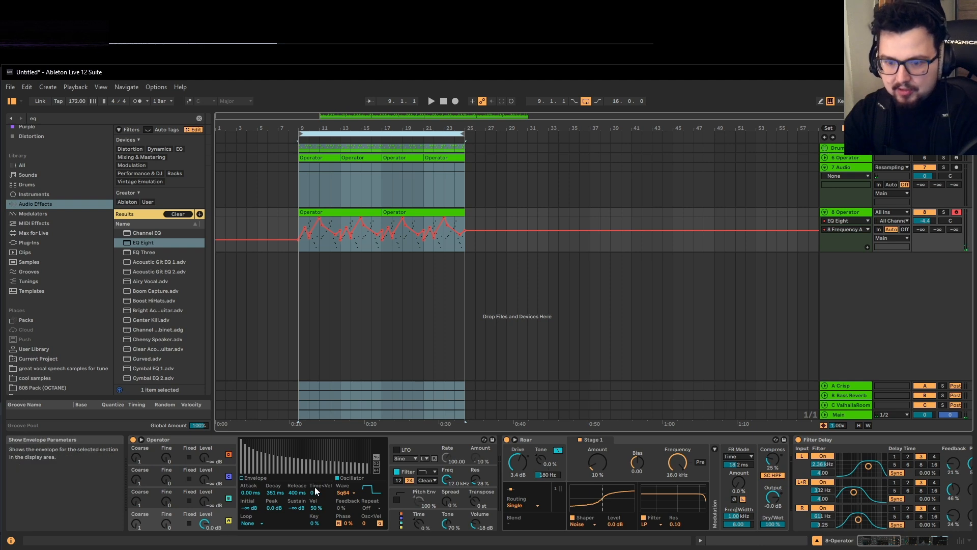
Audition Sine 4 Bit on Operator's oscillator, then return it to plain Sine
key(space)
click(346, 493)
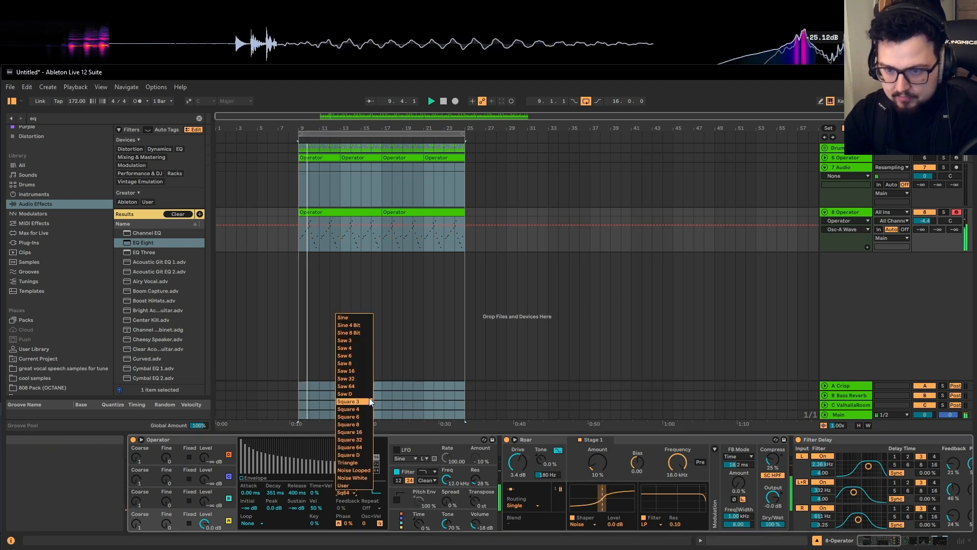
click(344, 325)
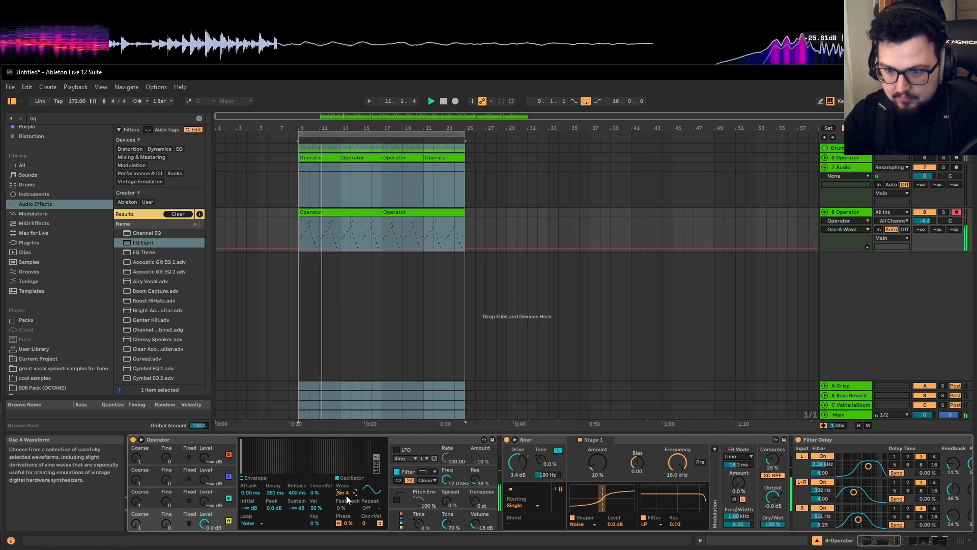
click(346, 493)
click(347, 315)
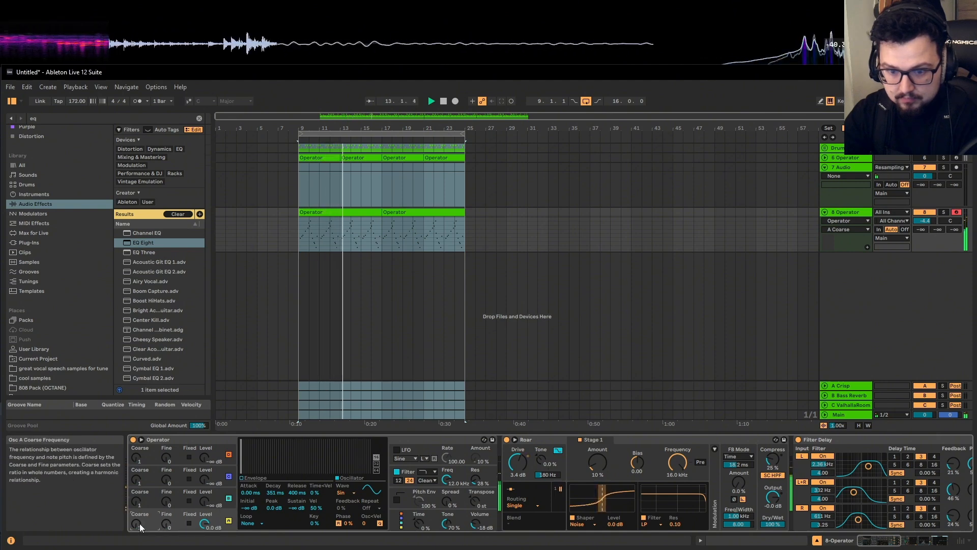
key(space)
key(space)
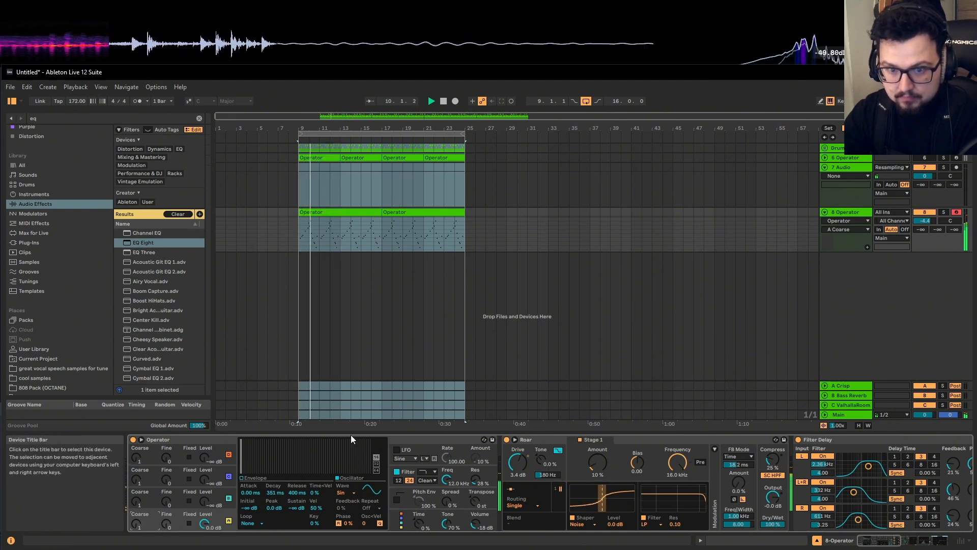
drag(879, 540, 972, 531)
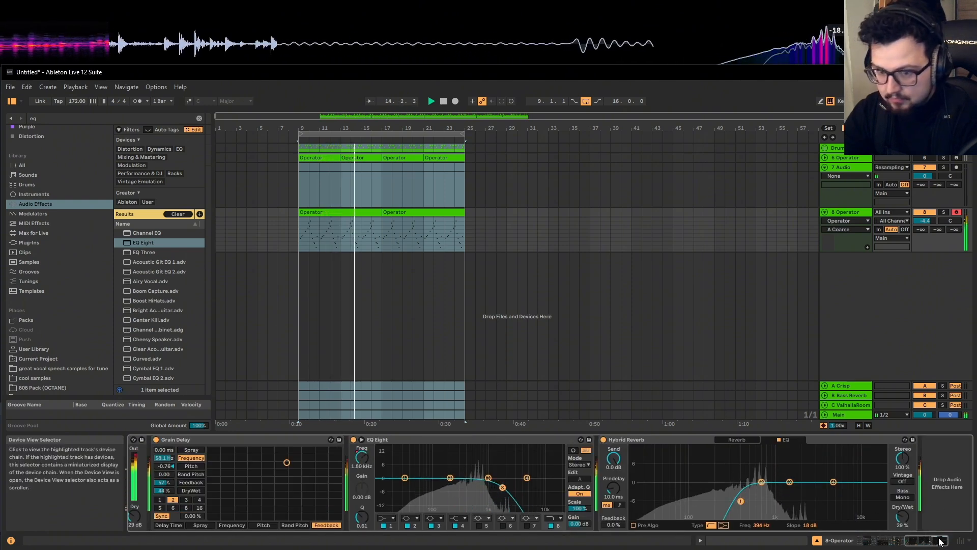
Add Erosion from an 'ero' search, set to Wide Noise with width 0.85
click(199, 118)
text(ero)
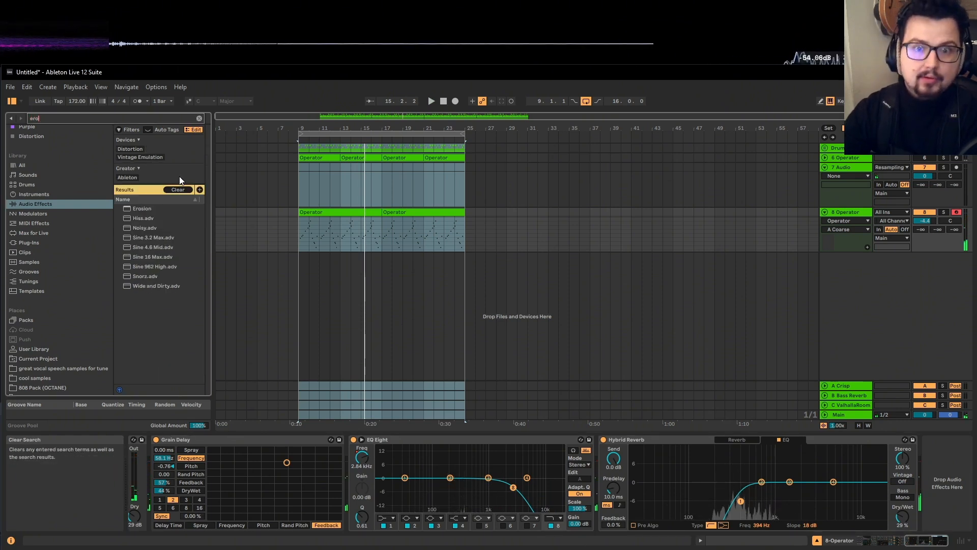
key(Return)
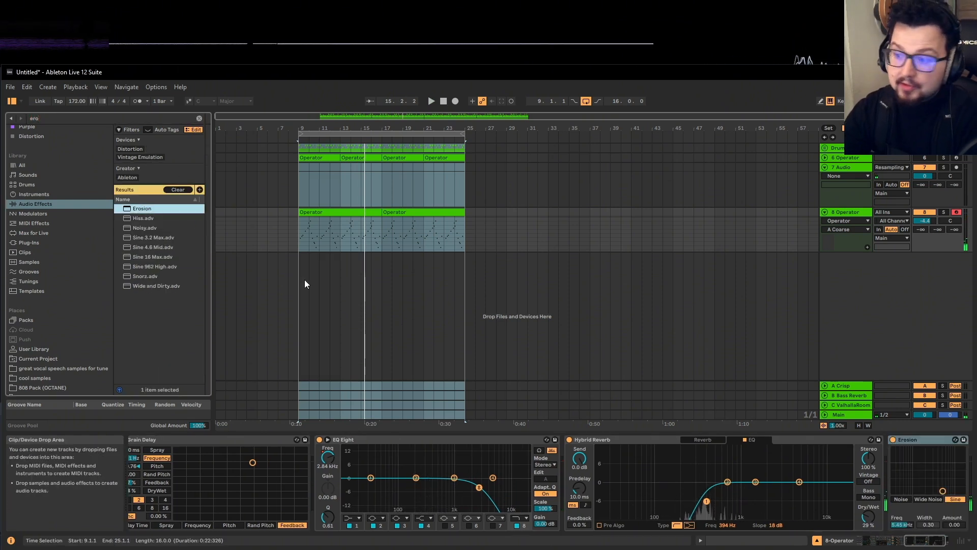
click(932, 499)
key(space)
drag(927, 524, 937, 480)
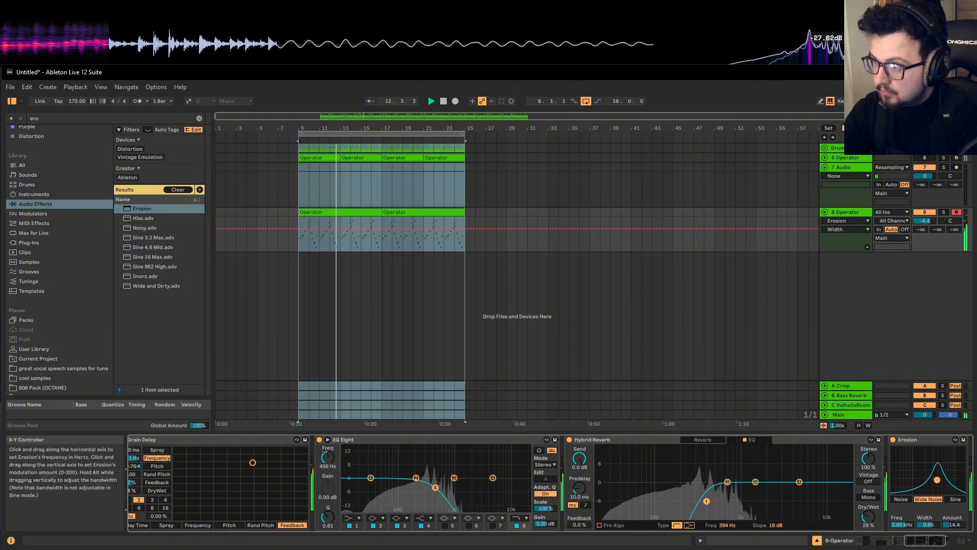
key(space)
drag(933, 541, 945, 540)
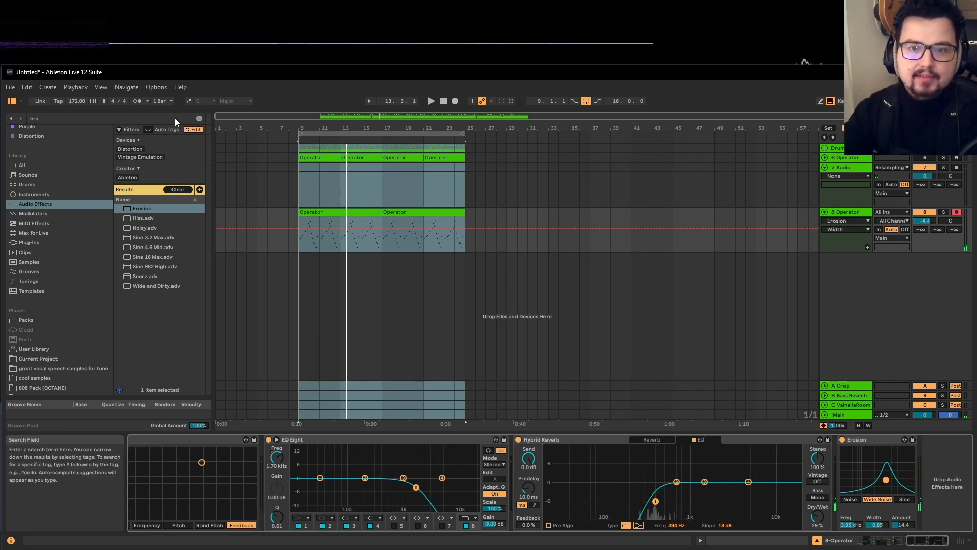
Add Resonators from the Audio Effects list to the end of the Operator chain
click(199, 118)
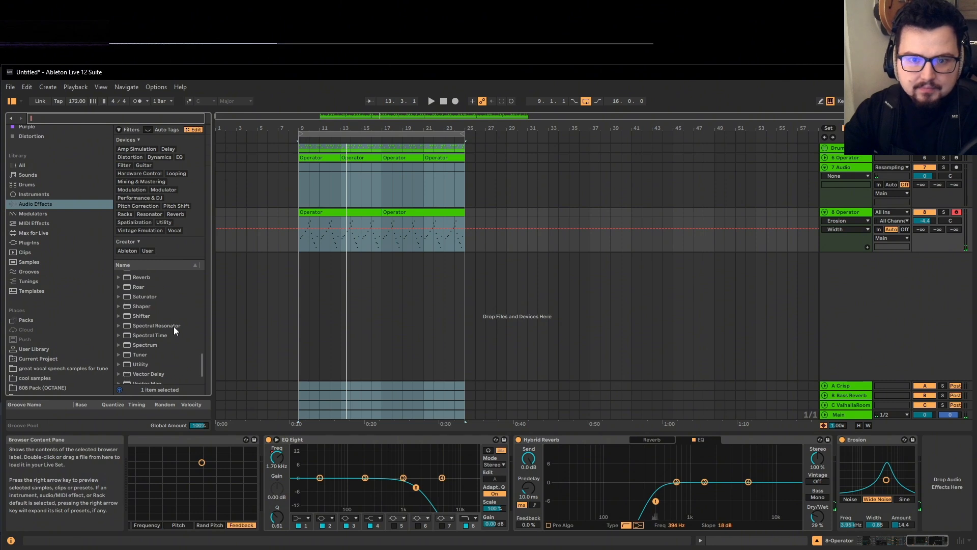
scroll(173, 325, up, 3)
click(149, 297)
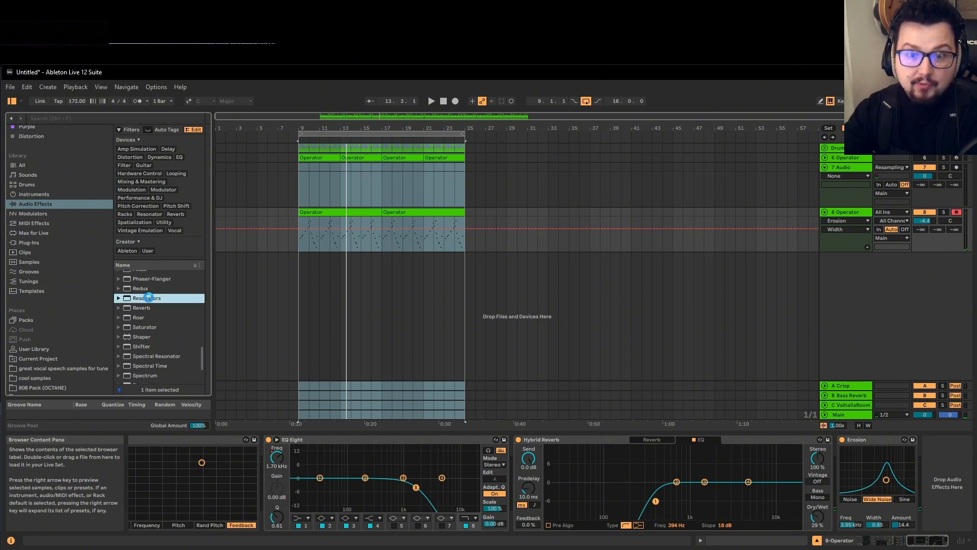
double_click(149, 297)
click(937, 544)
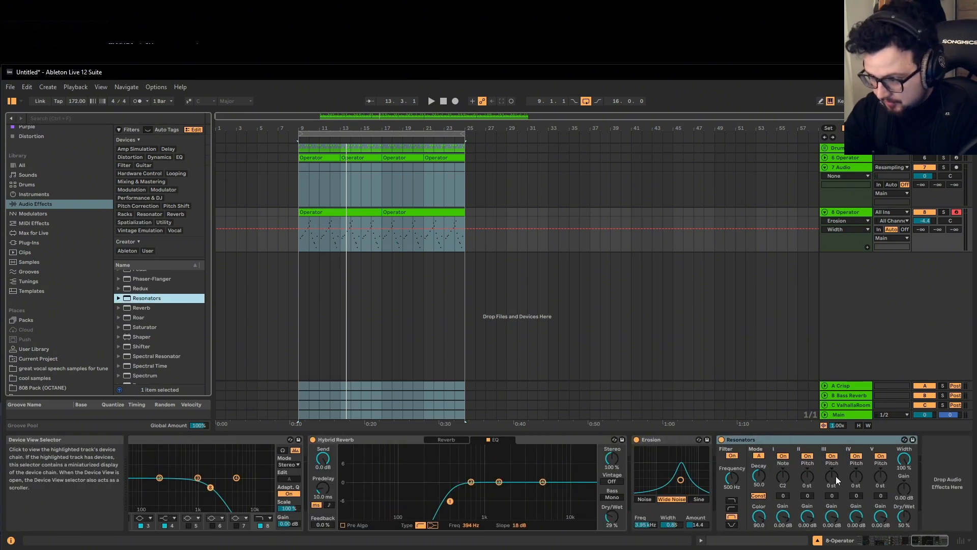
double_click(319, 213)
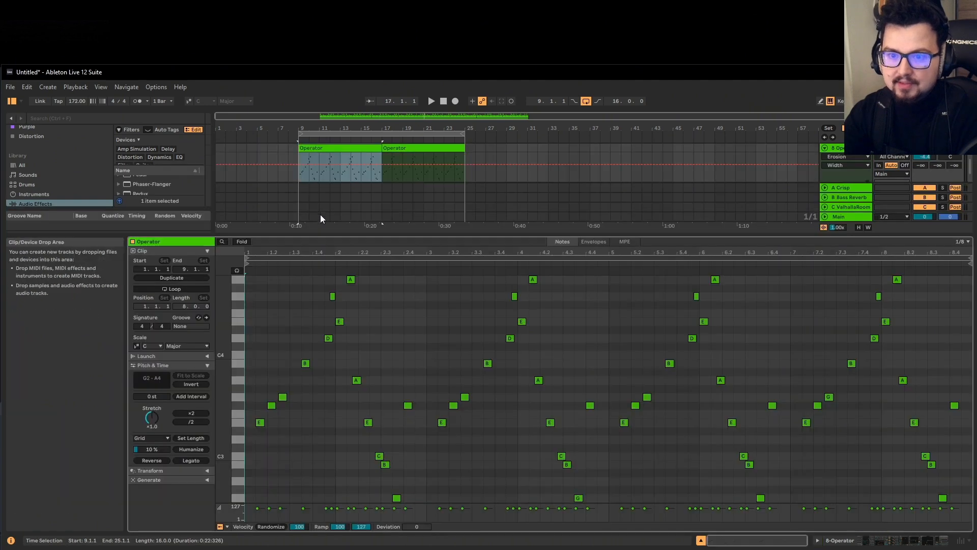
key(shift+Tab)
drag(946, 542, 955, 534)
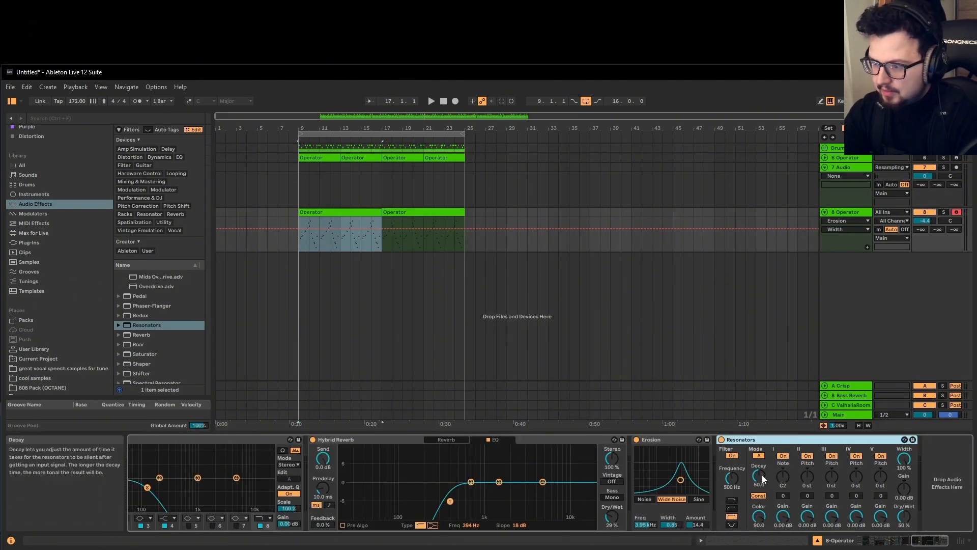
Tune Resonators to E2 with a higher filter frequency and decay 28.6, then duplicate it
click(735, 477)
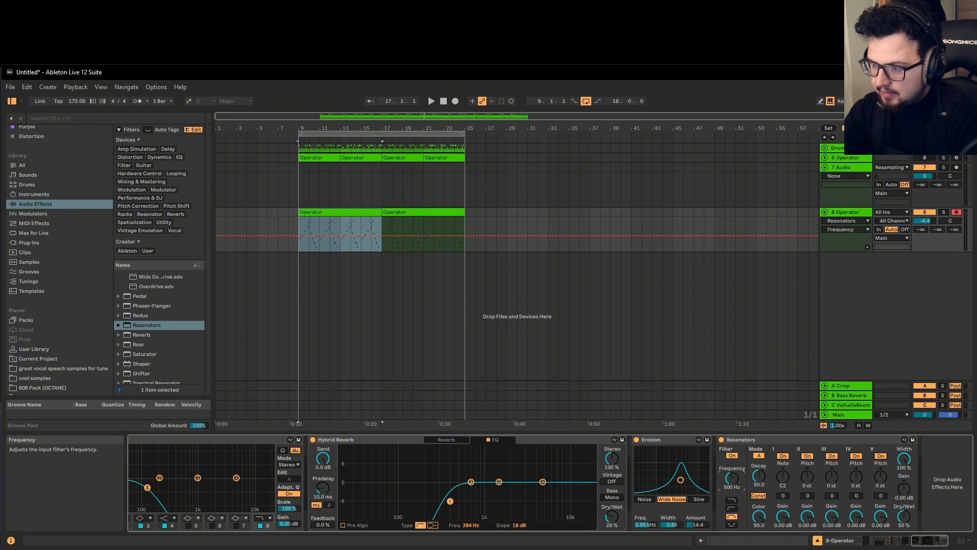
drag(763, 480, 763, 477)
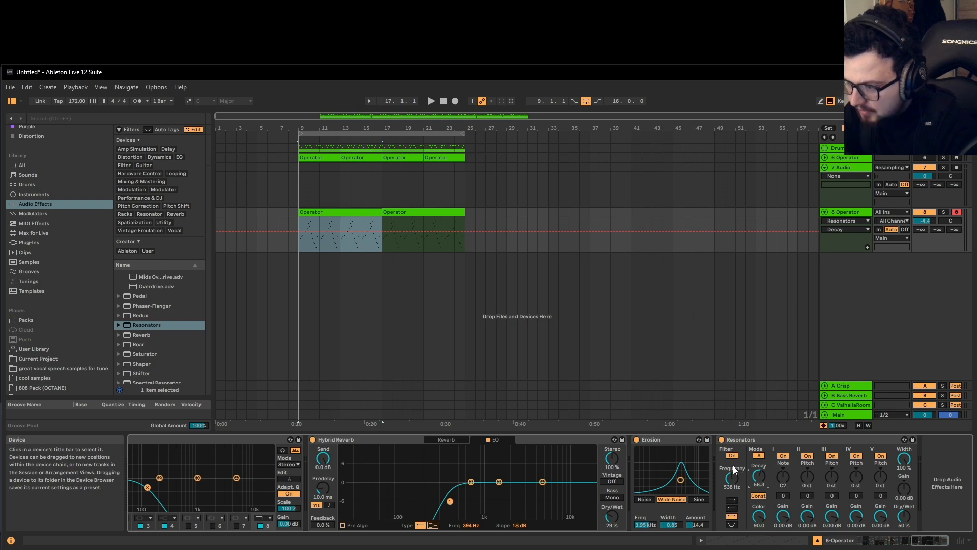
click(759, 496)
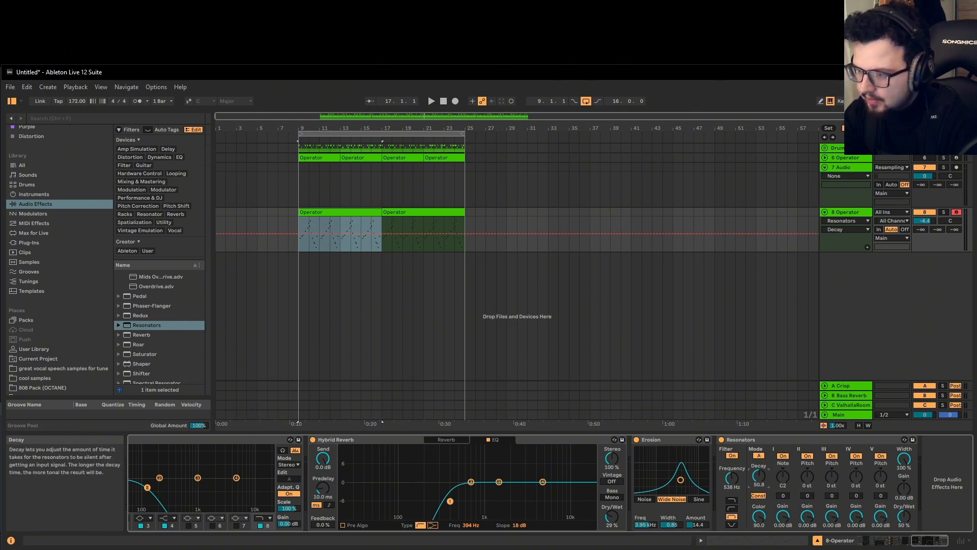
drag(741, 479, 788, 467)
key(space)
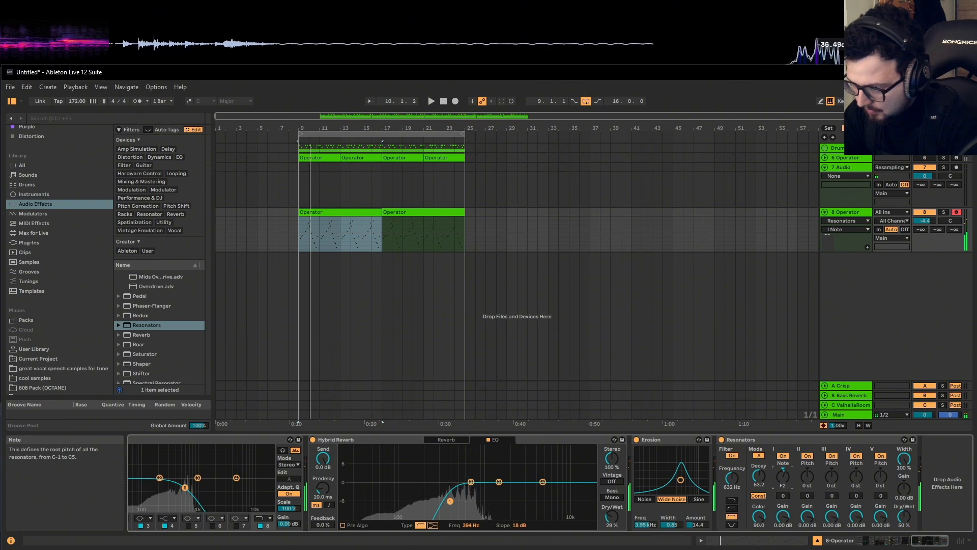
key(space)
key(space)
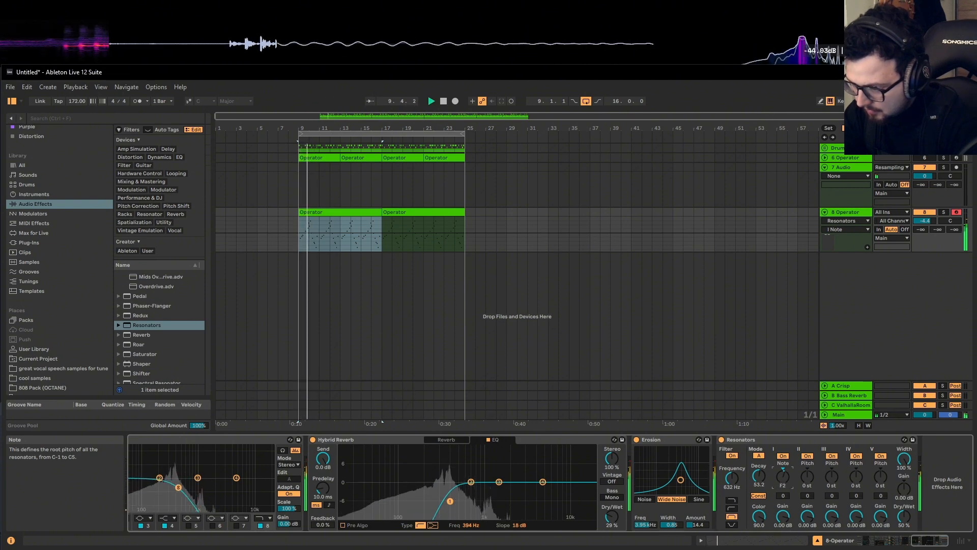
drag(786, 478, 786, 482)
key(space)
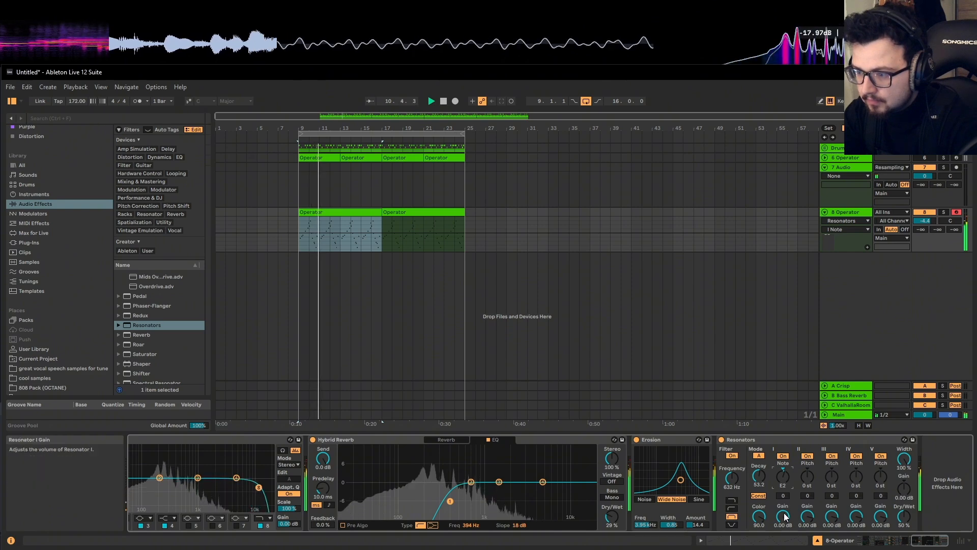
drag(759, 477, 758, 494)
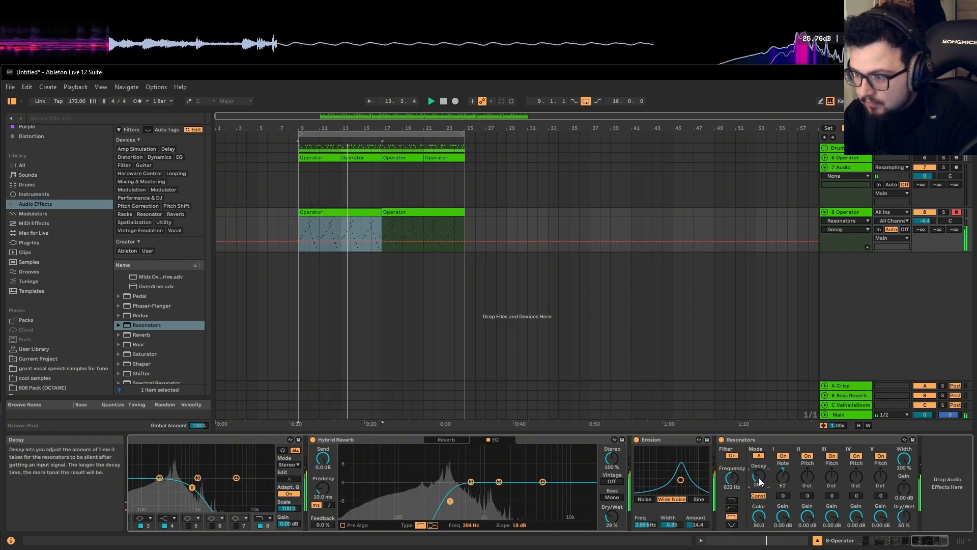
click(756, 439)
key(ctrl+d)
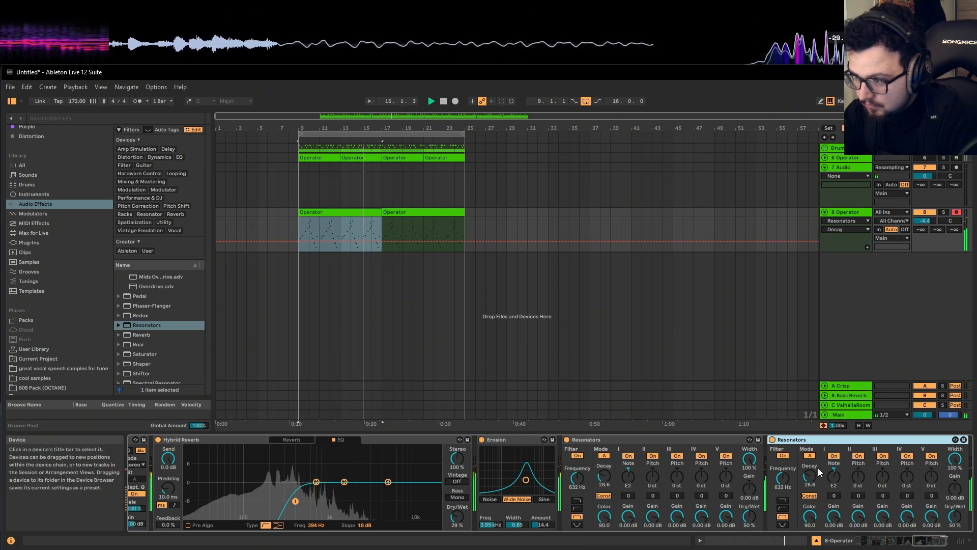
Switch off the duplicate Resonators and set the first one's resonator II pitch to -6 st
key(space)
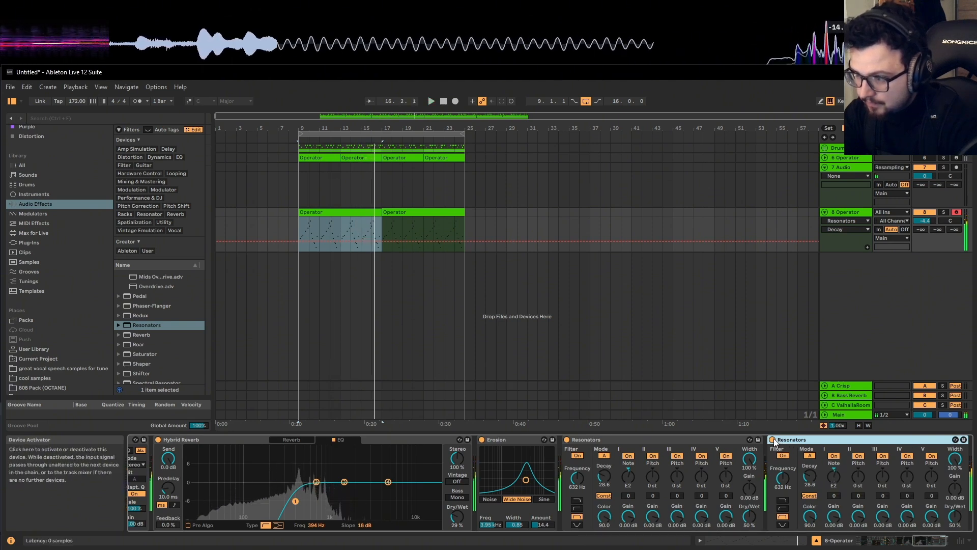
click(772, 440)
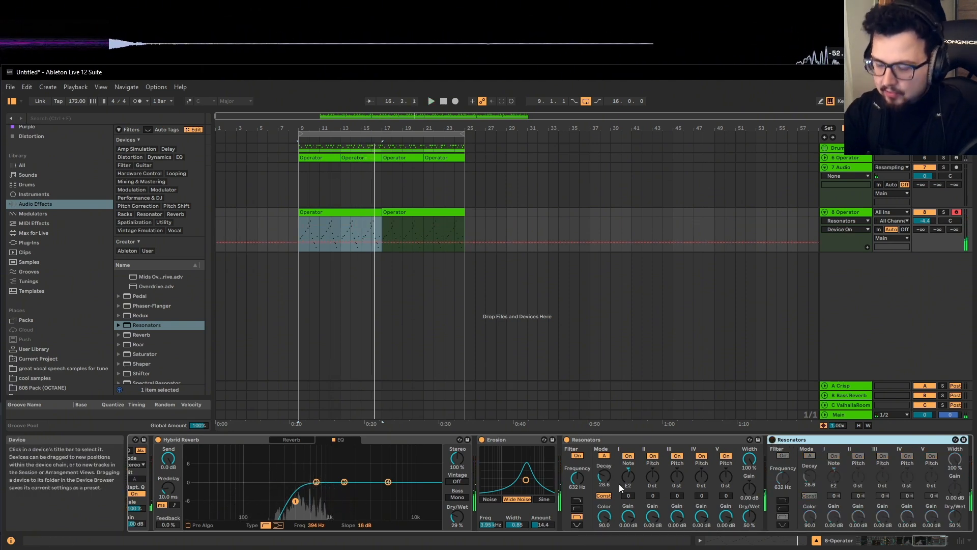
click(654, 475)
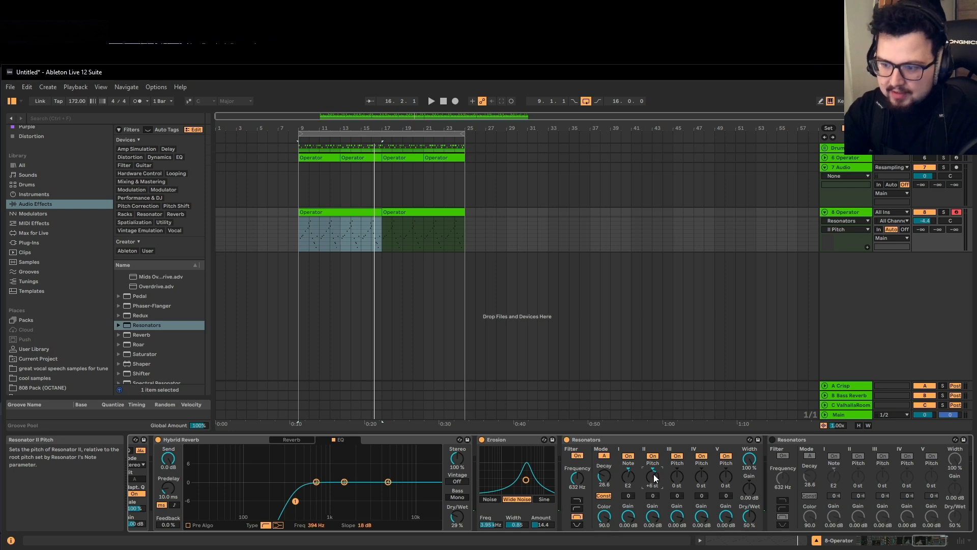
key(space)
drag(653, 475, 653, 471)
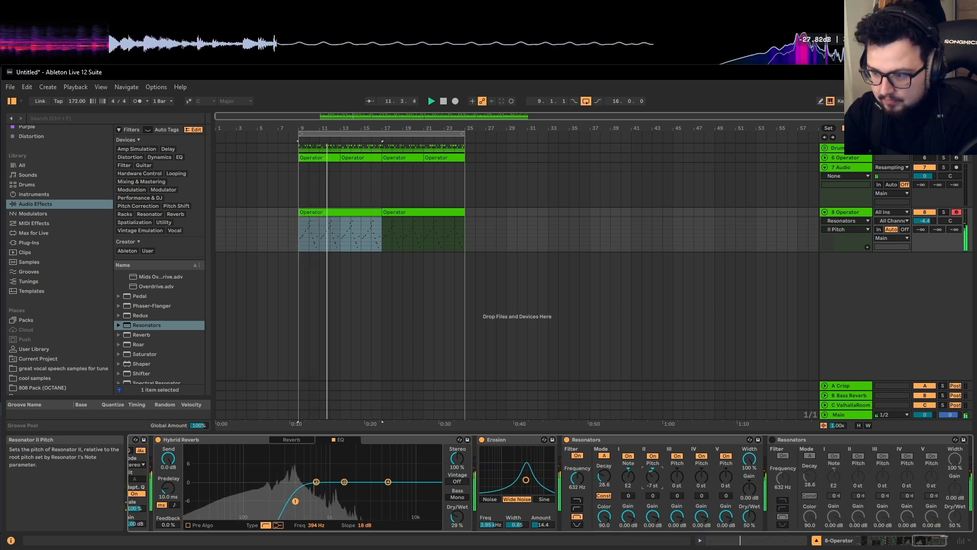
drag(653, 476, 653, 474)
Set resonator I gain to -3.52 dB and decay 32.5, turn resonator II off, re-enable the copy
drag(653, 516, 629, 525)
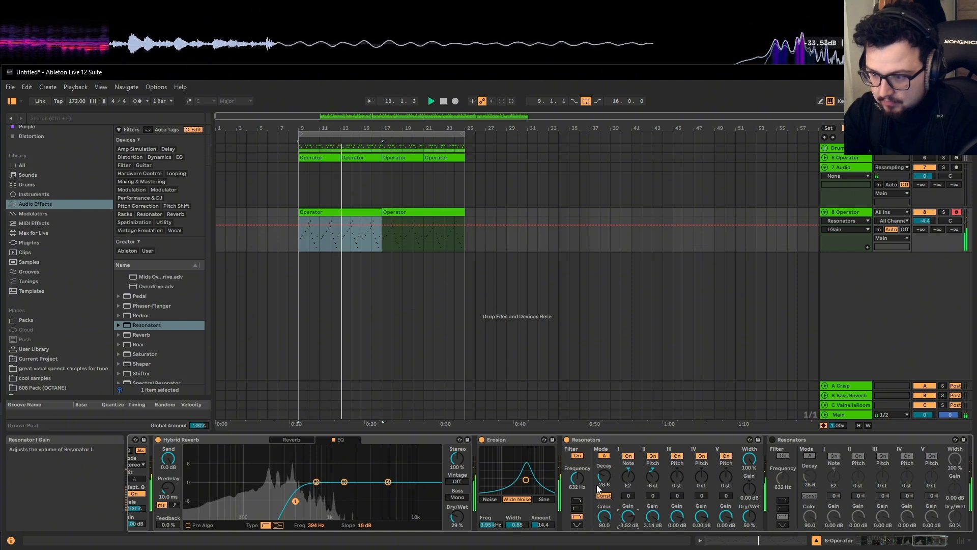
drag(606, 475, 606, 473)
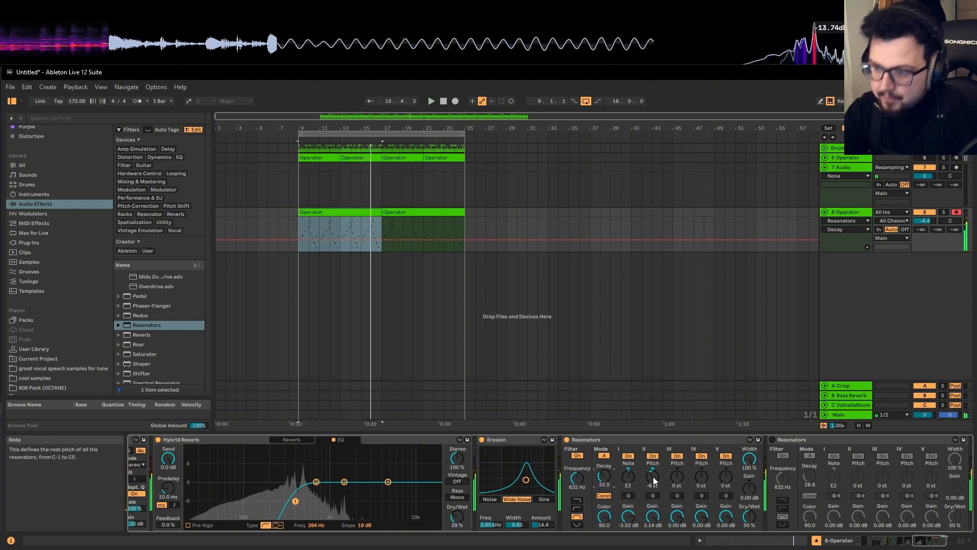
click(653, 457)
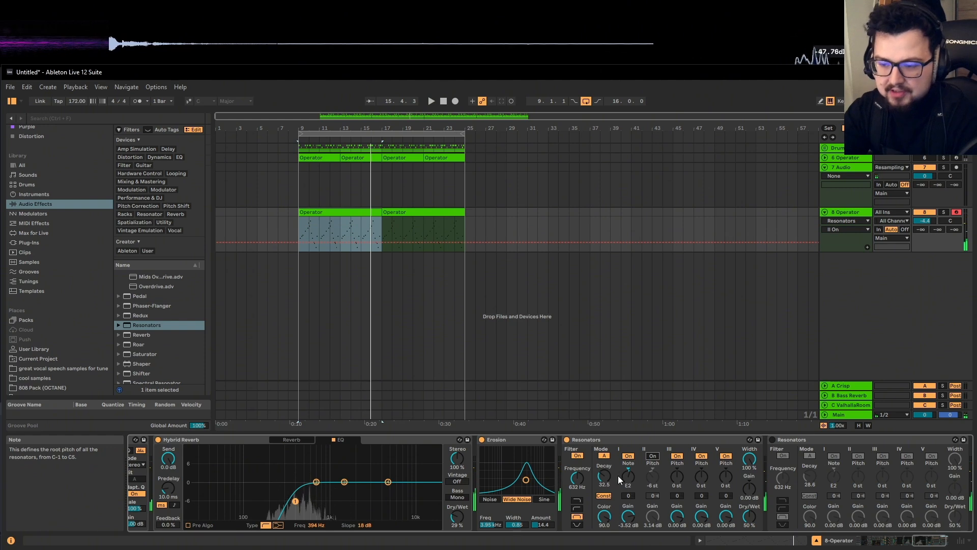
click(773, 440)
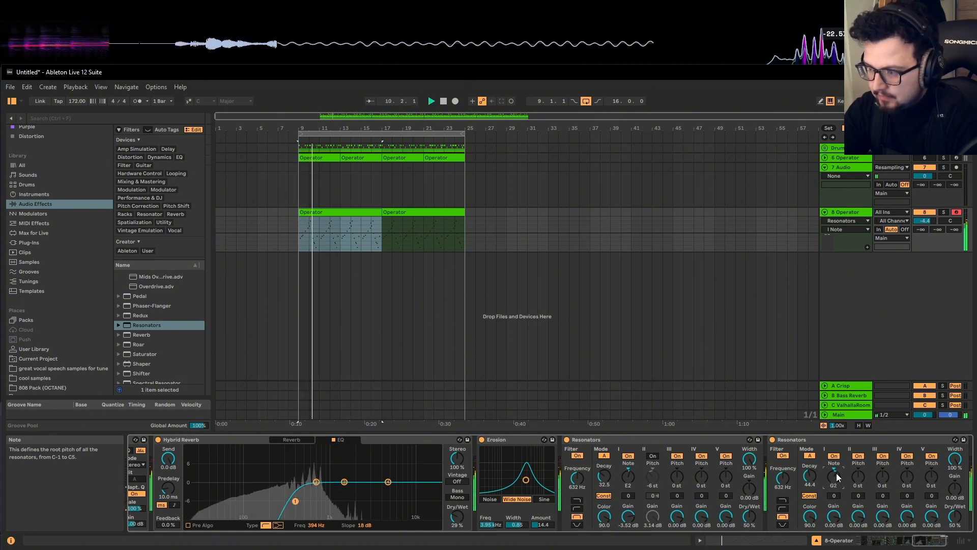
double_click(355, 212)
scroll(346, 385, up, 5)
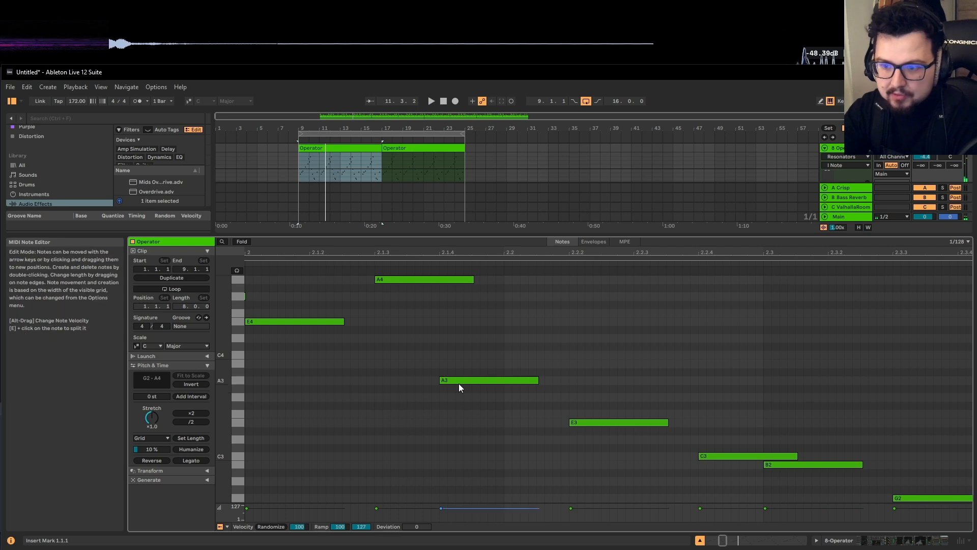
scroll(460, 383, down, 2)
scroll(582, 444, down, 1)
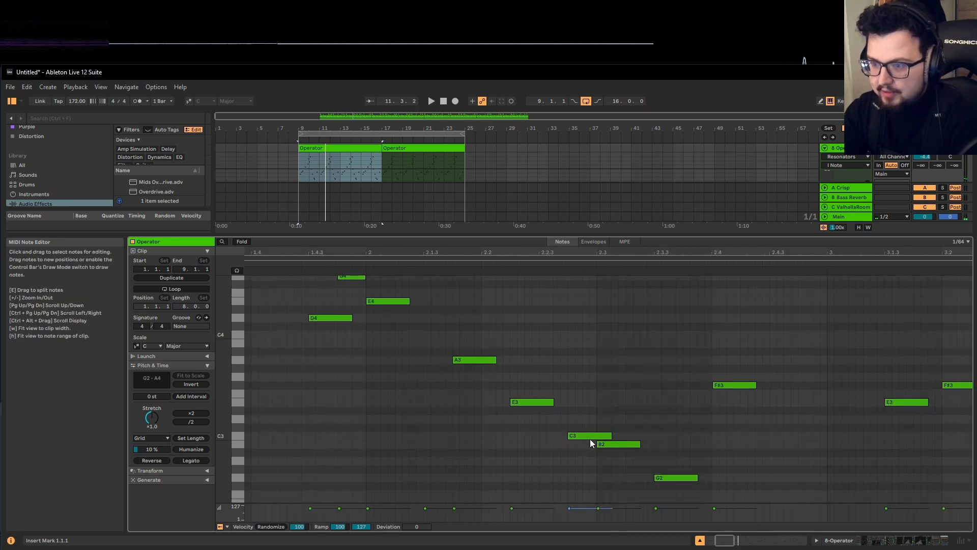
key(shift+Tab)
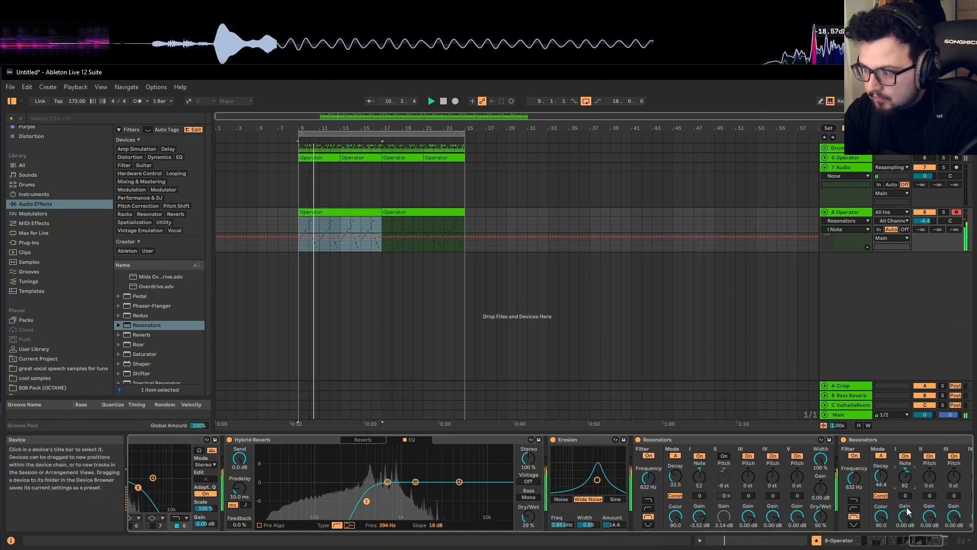
Switch the second Resonators' filter to high-pass and cut its resonator I gain to -11.5 dB
drag(882, 477, 882, 484)
drag(904, 516, 904, 526)
drag(854, 478, 856, 475)
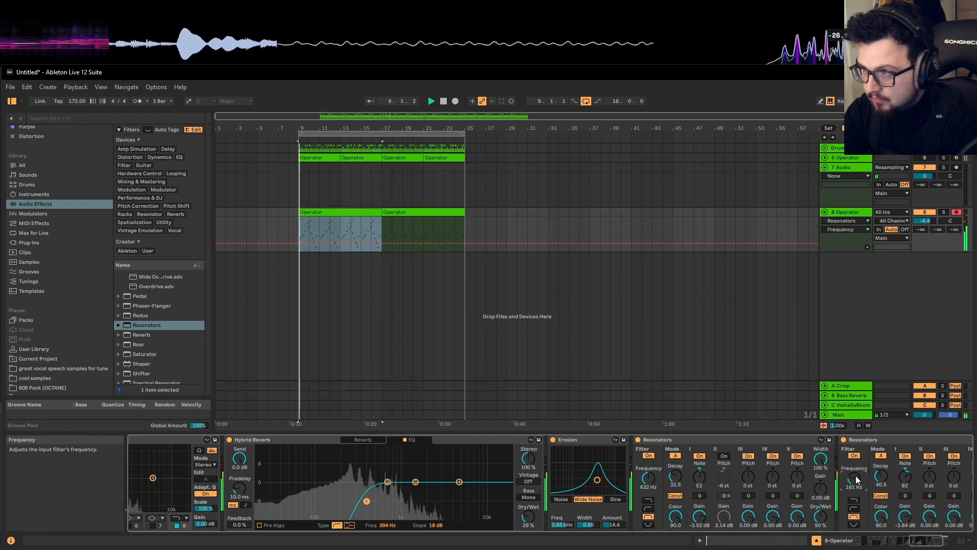
click(854, 508)
drag(853, 480, 853, 476)
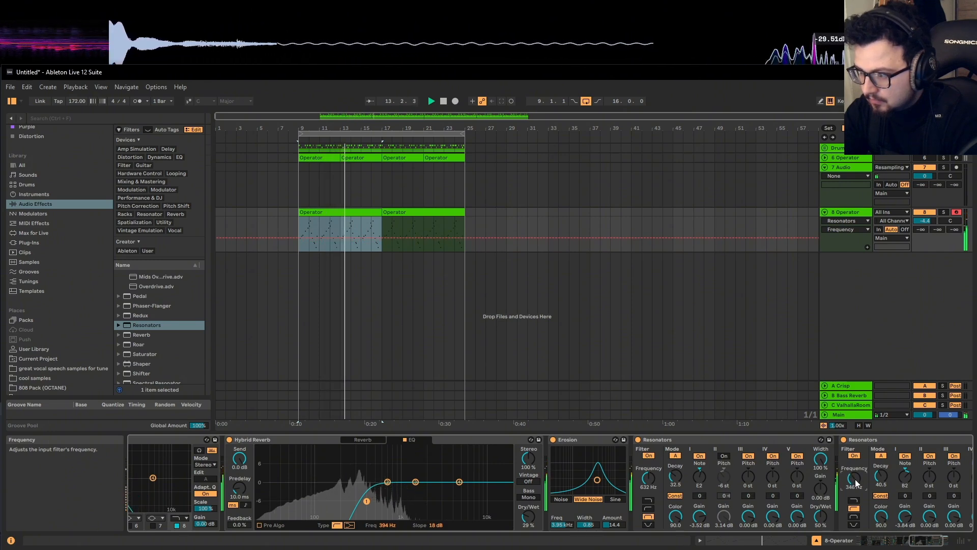
drag(912, 512, 911, 530)
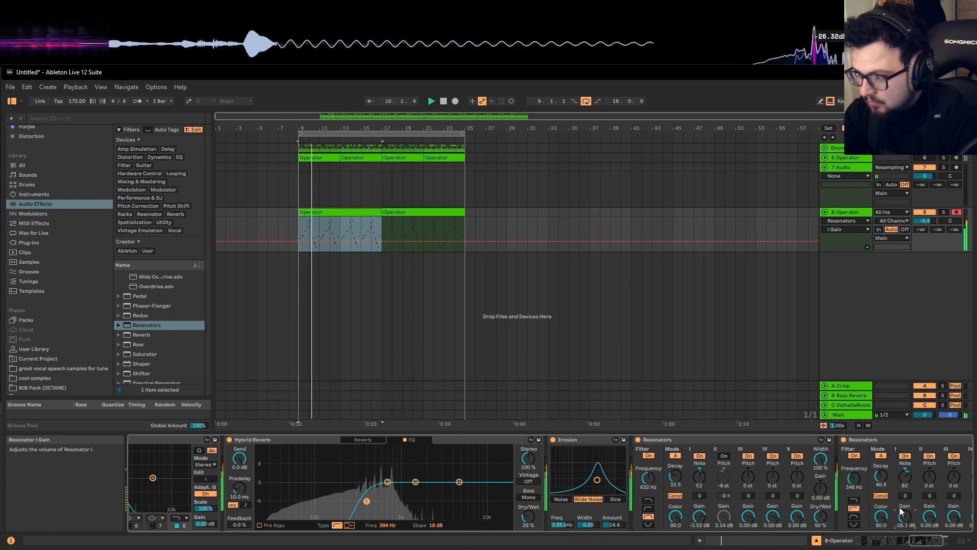
drag(879, 474, 878, 485)
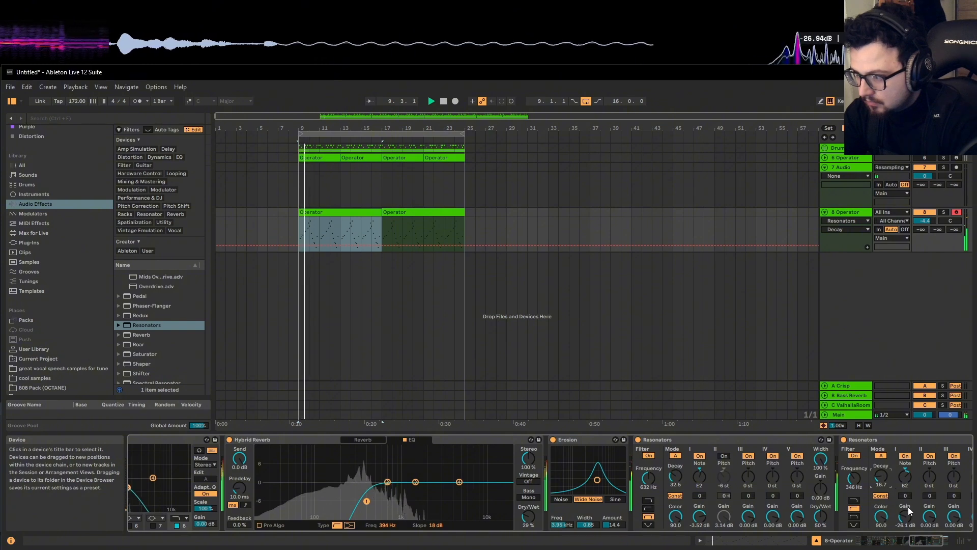
Set resonator II to +12 st, decay to 20.6 and resonator I gain to -45.9 dB
drag(909, 511, 909, 520)
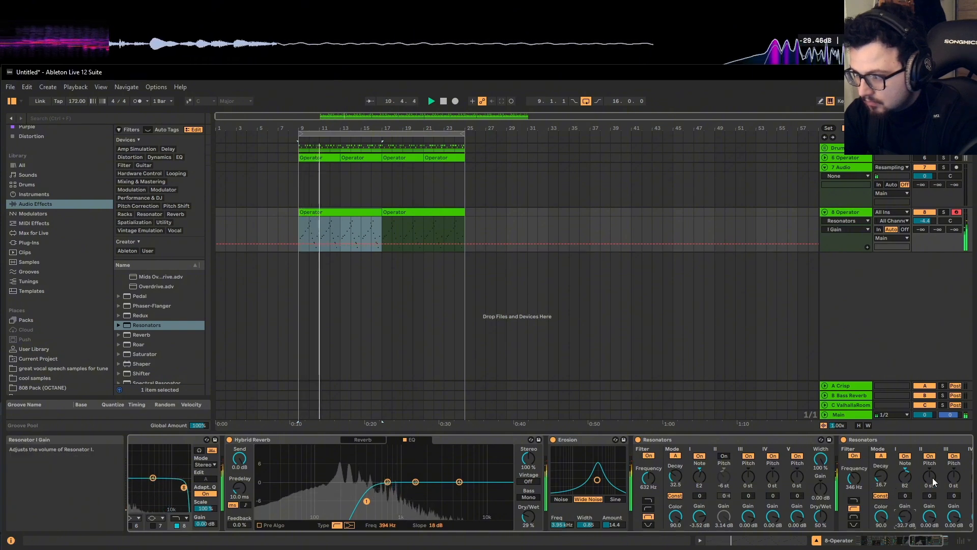
drag(930, 474, 930, 472)
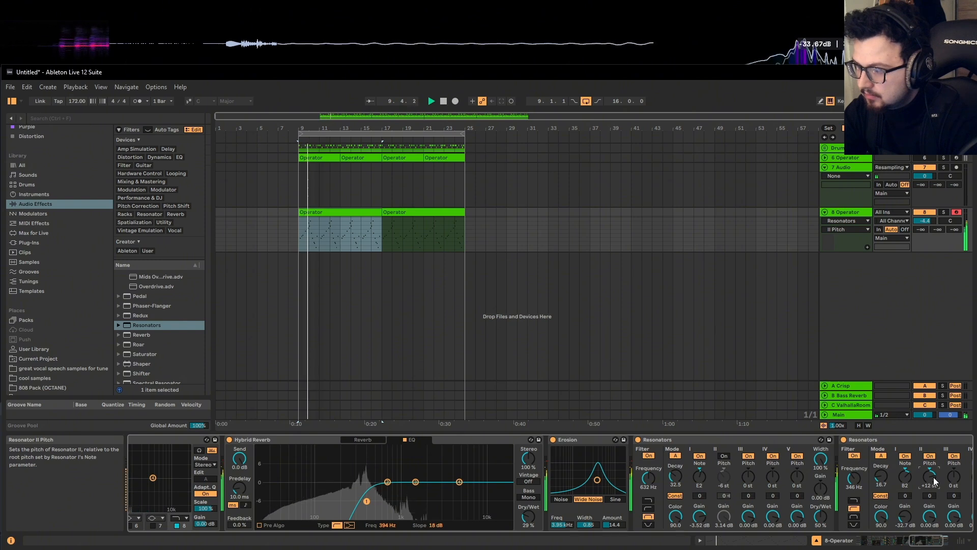
drag(881, 477, 880, 472)
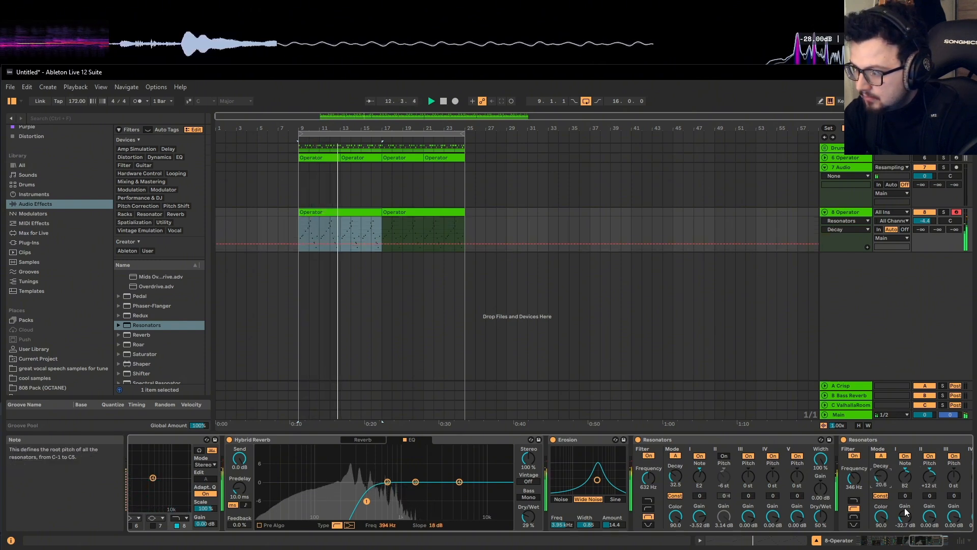
drag(905, 515, 905, 523)
click(928, 538)
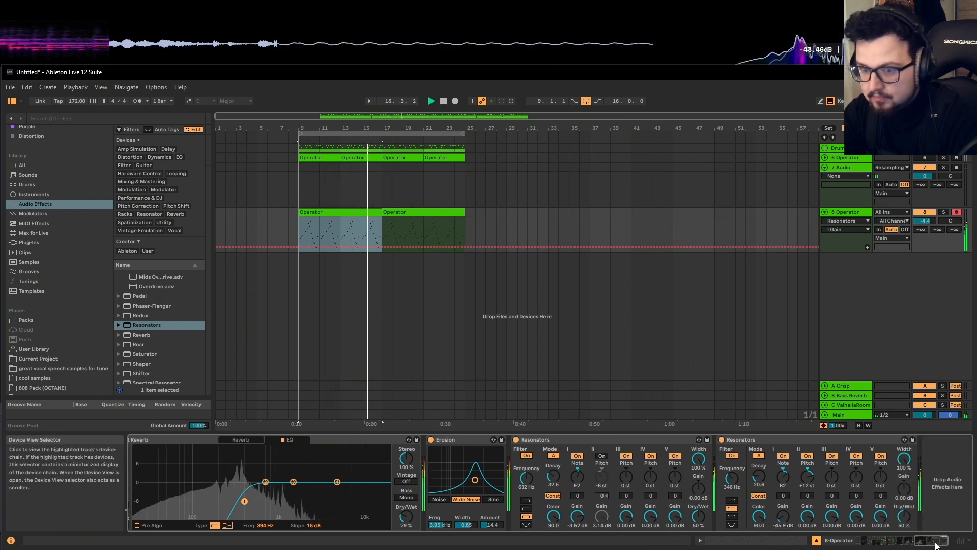
scroll(149, 314, down, 3)
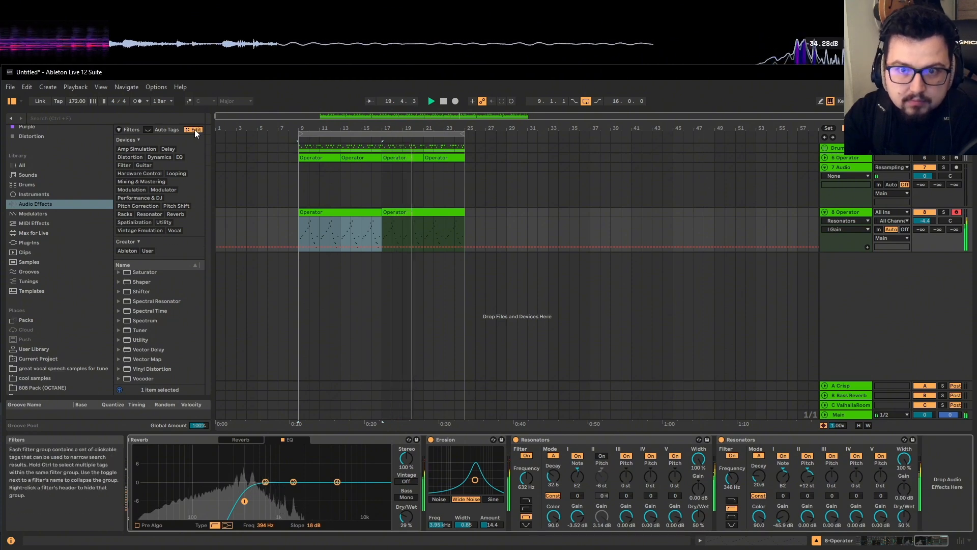
Add Reverb from a 'reverb' search with Lo Cut on at 2.79 kHz, and audition bars 9–25
click(175, 119)
text(reverb)
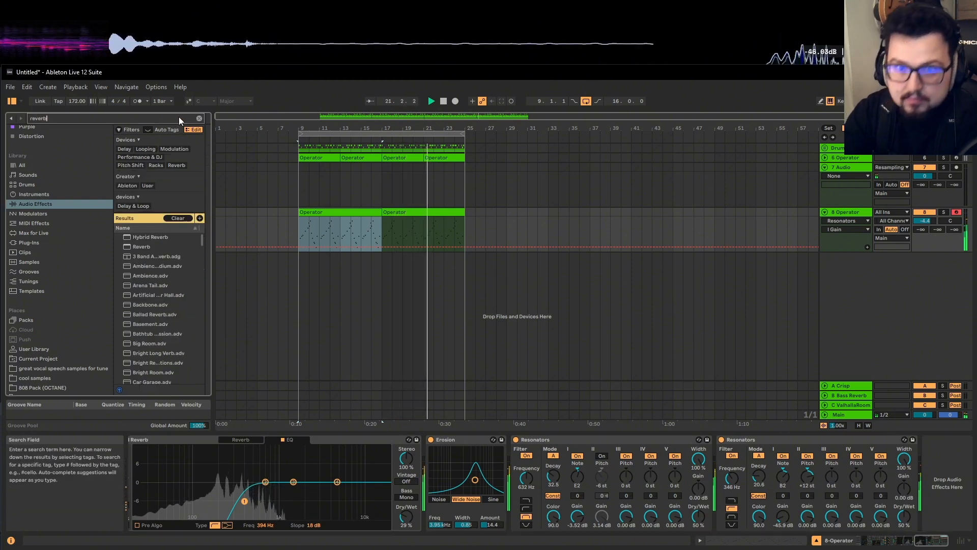
double_click(145, 218)
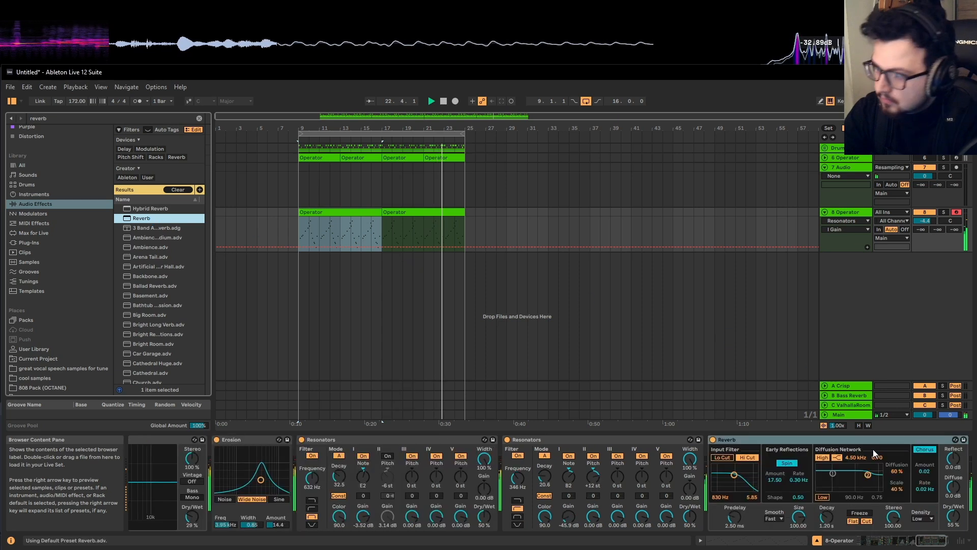
click(721, 457)
drag(734, 475, 742, 474)
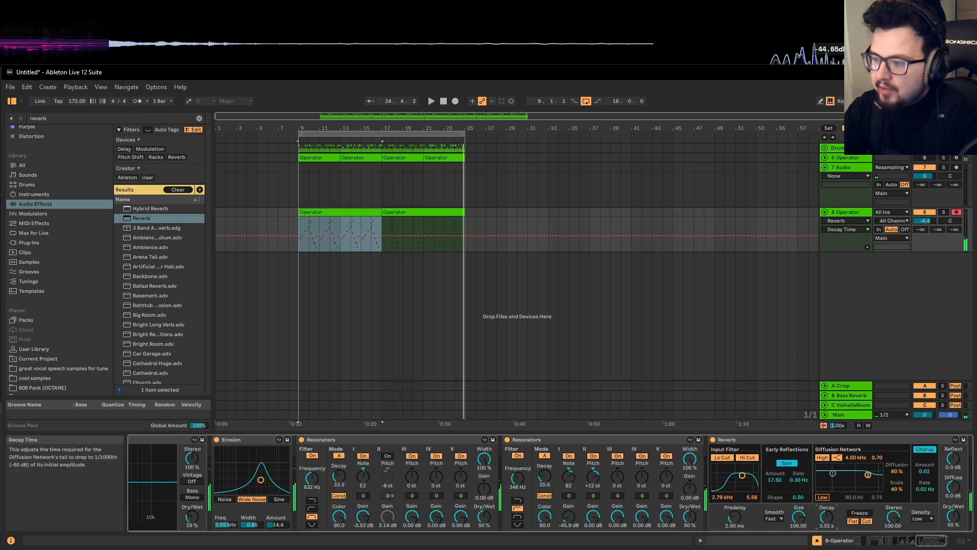
key(space)
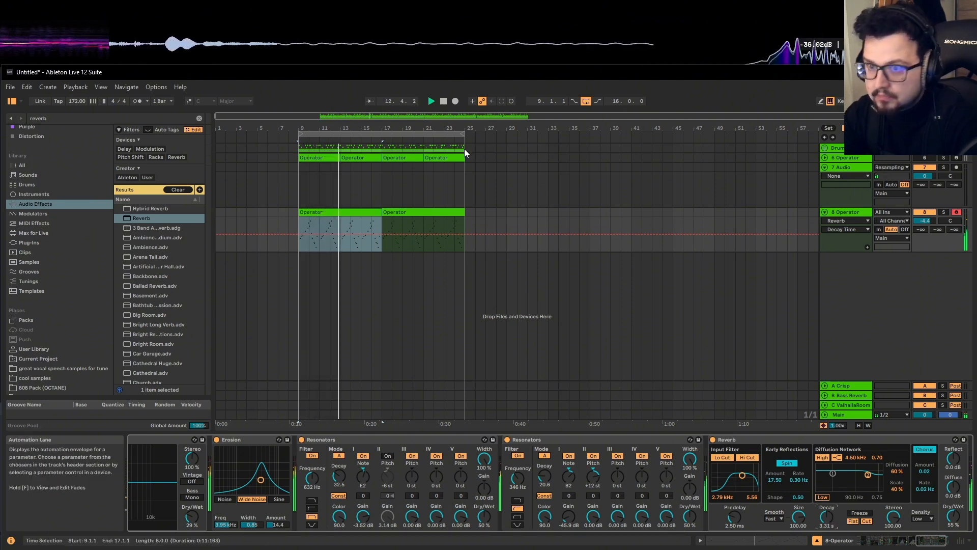
click(417, 135)
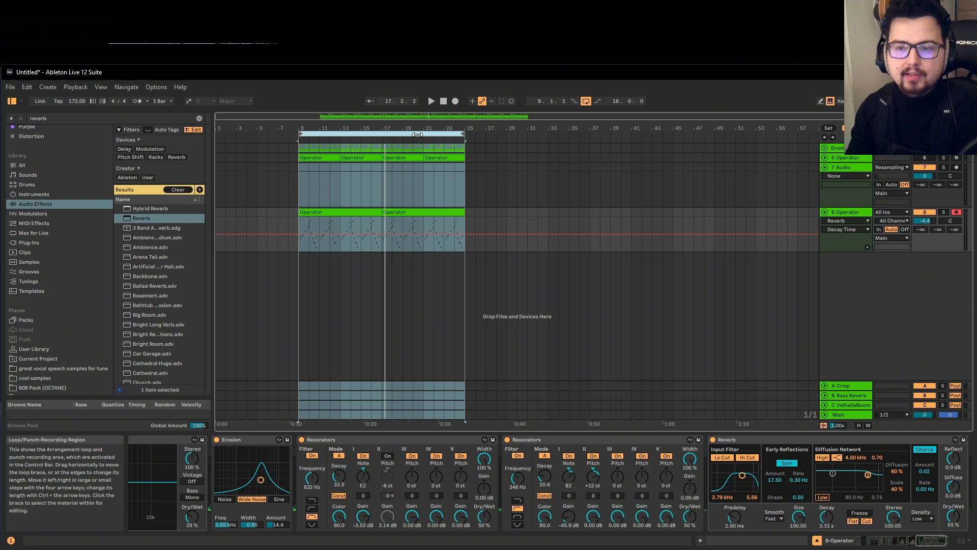
Insert an audio track, solo 8 Operator, arm 9 Audio, and record bars 9–13 onto it
right_click(840, 268)
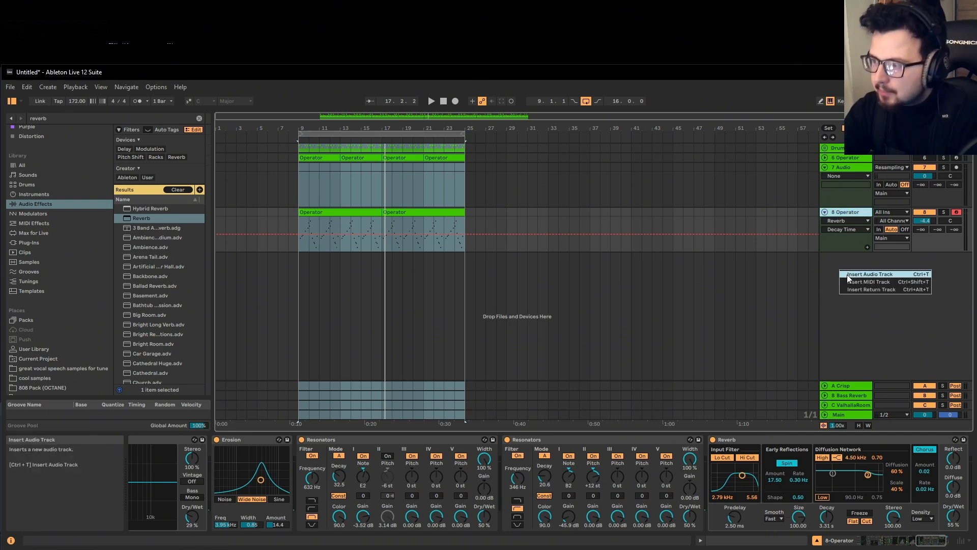
click(847, 274)
click(943, 212)
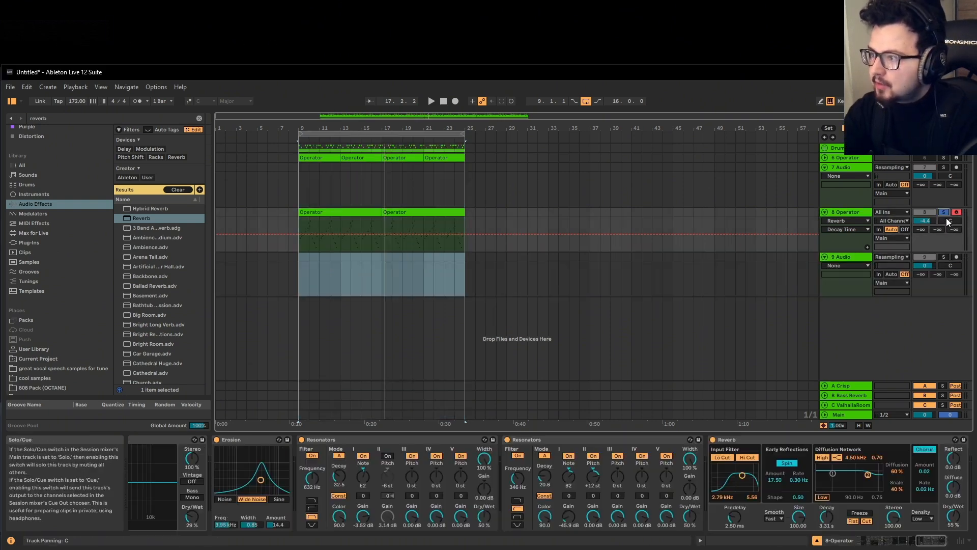
click(956, 256)
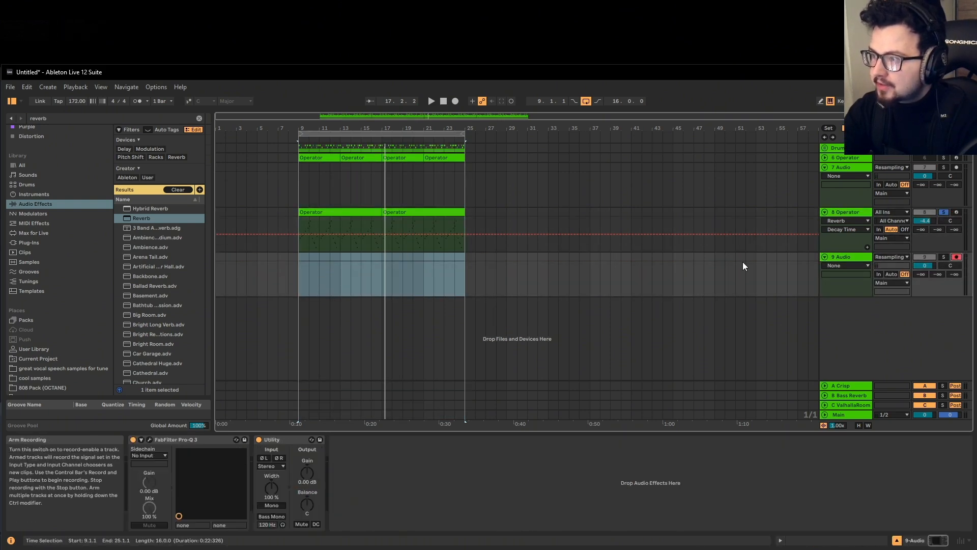
click(455, 101)
scroll(301, 234, up, 3)
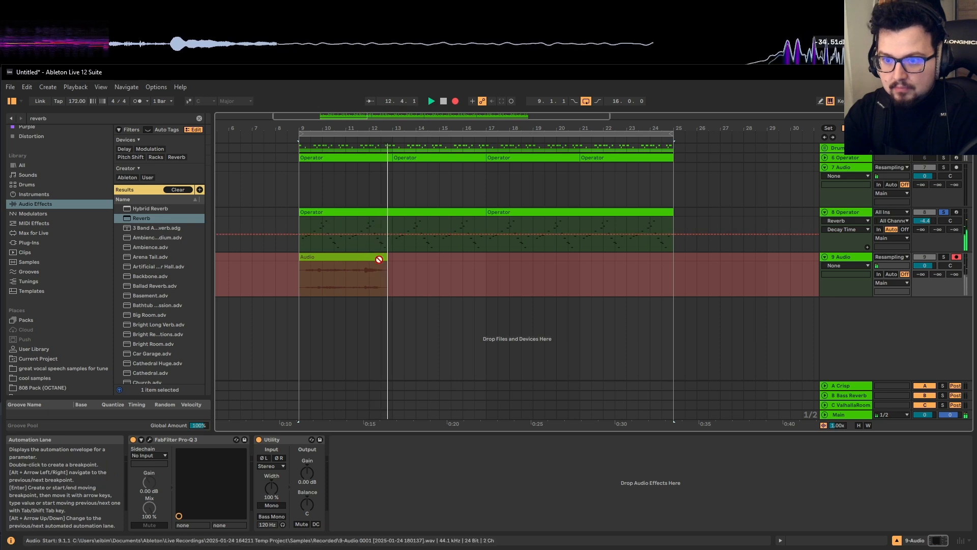
key(space)
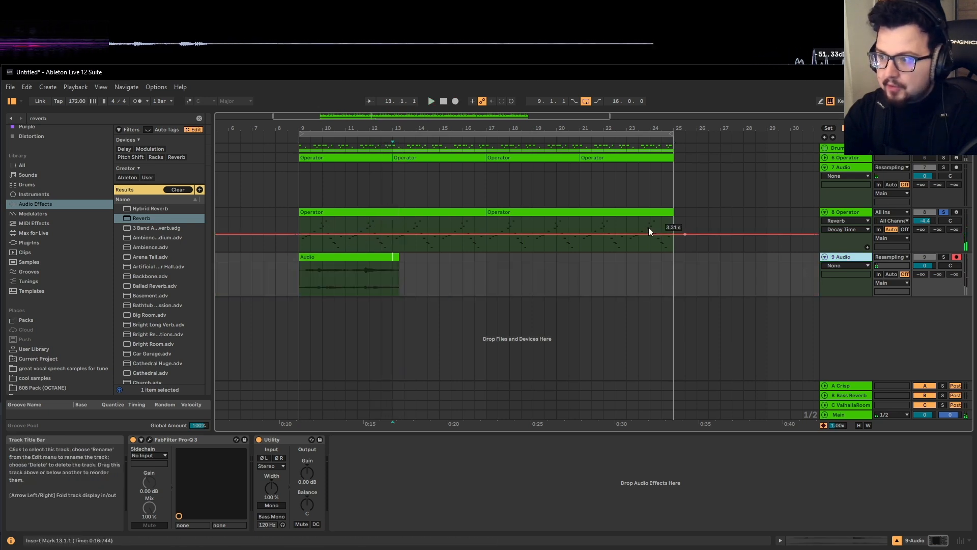
click(199, 118)
Load the ValhallaRoom_x64 plug-in onto the audio track with its Big Spaces > BrightCistern preset
text(va)
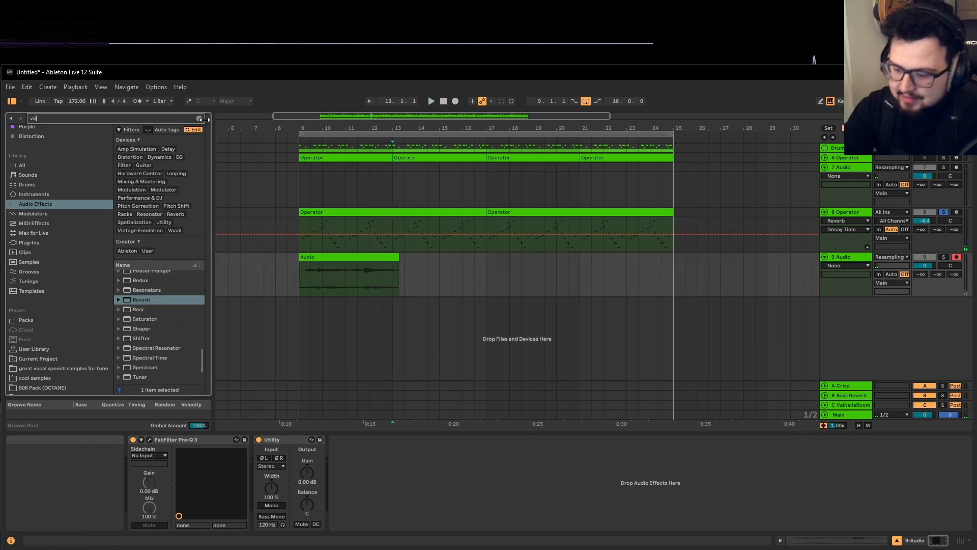
text(l)
click(47, 243)
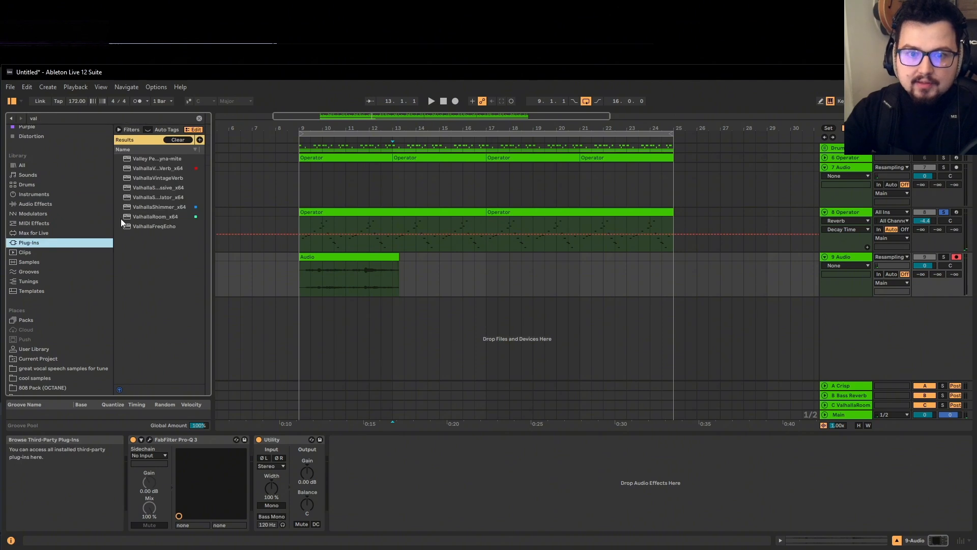
click(161, 216)
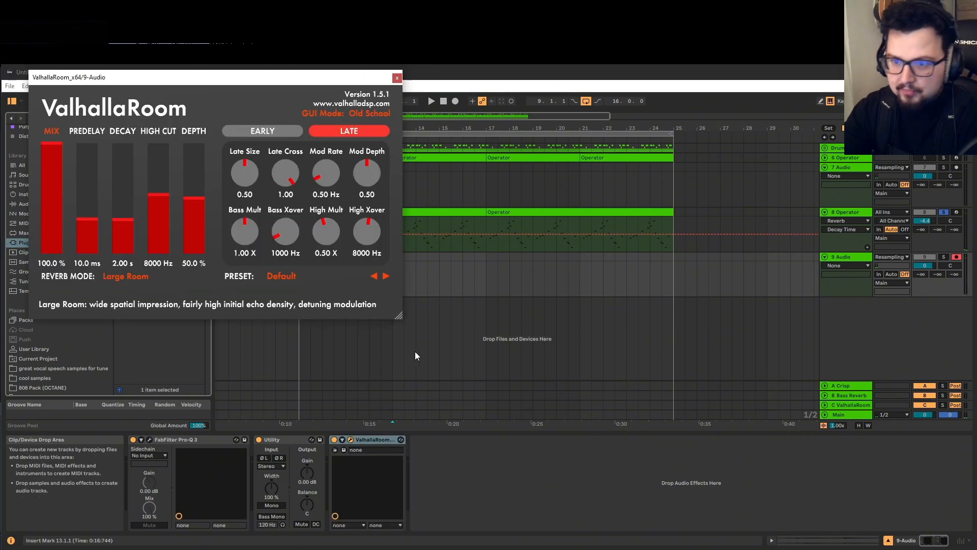
click(279, 278)
mouse_move(305, 377)
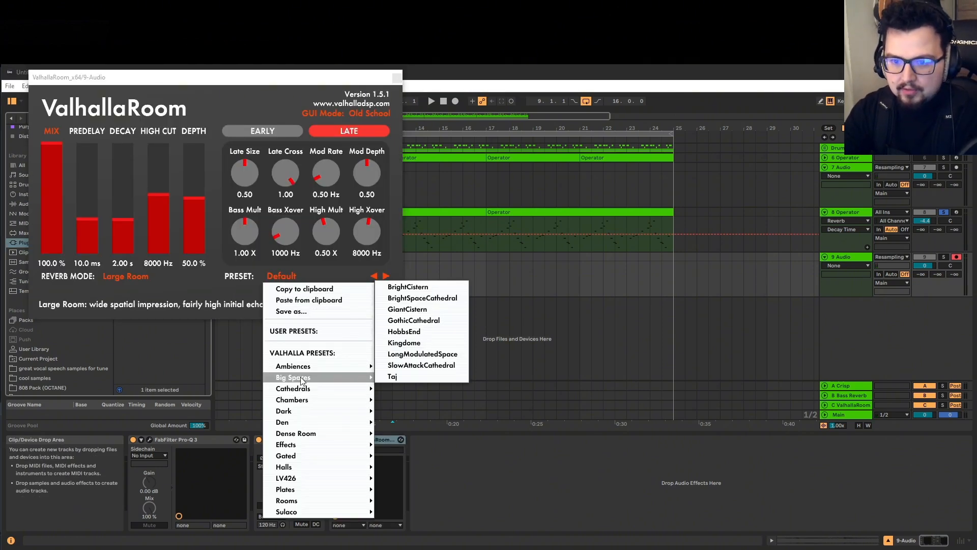
click(408, 287)
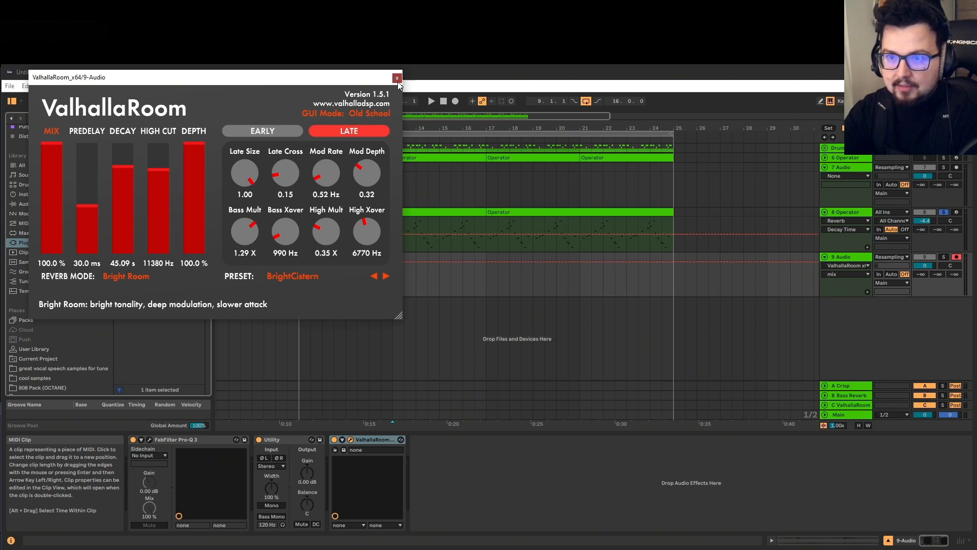
click(398, 81)
Solo track 9 and play the resampled clip from bar 9 through the reverb
click(944, 257)
key(space)
click(375, 259)
key(space)
key(space)
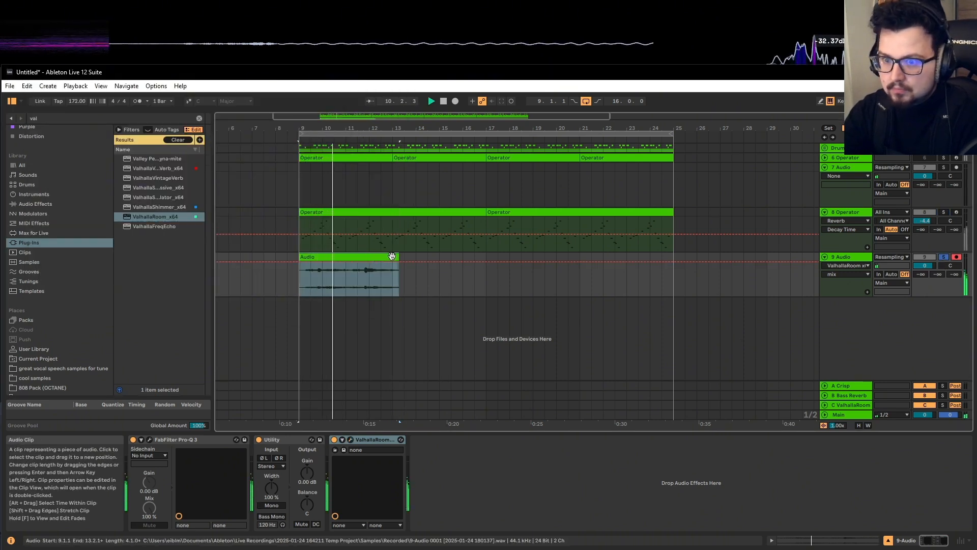
Duplicate the audio clip twice with Ctrl+D, check the first clip's details, and replay from bar 9
key(ctrl+d)
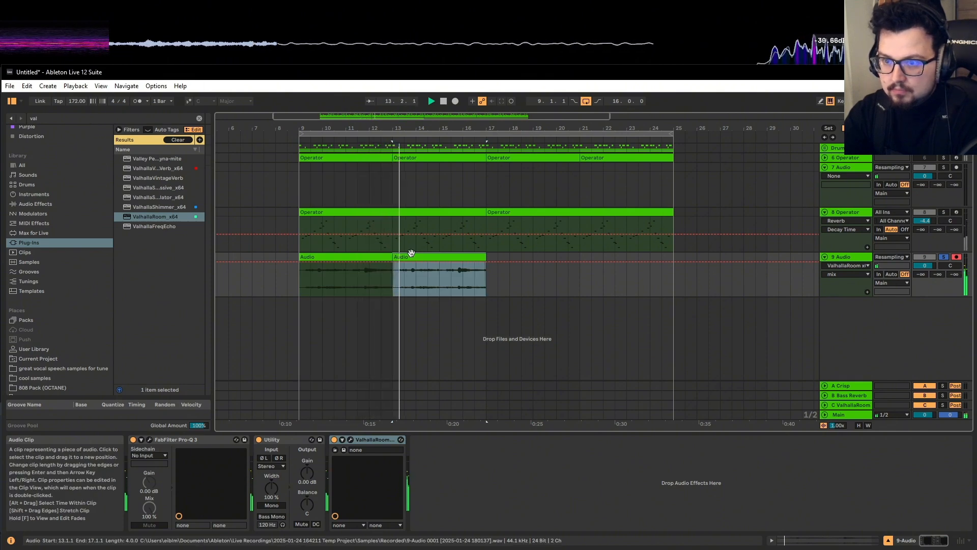
key(ctrl+d)
key(ctrl+d)
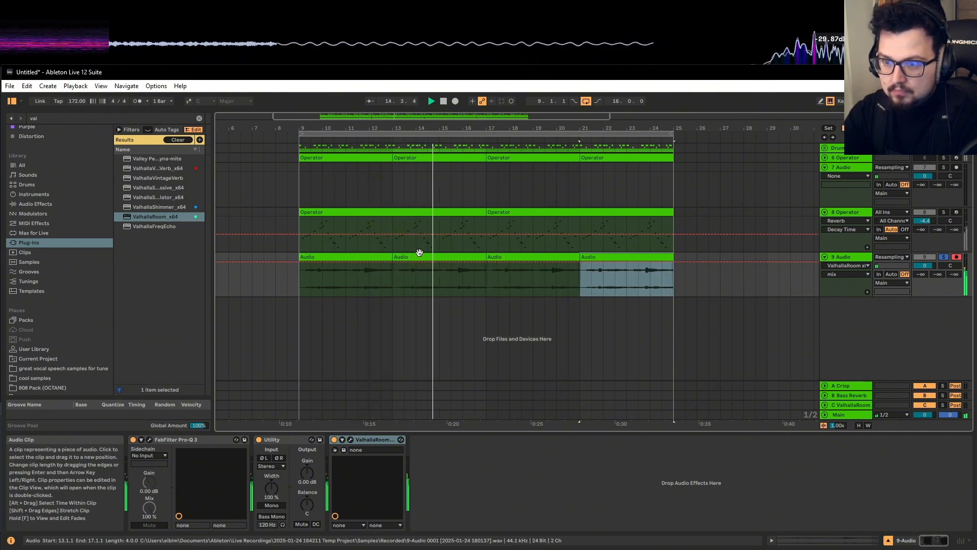
double_click(362, 255)
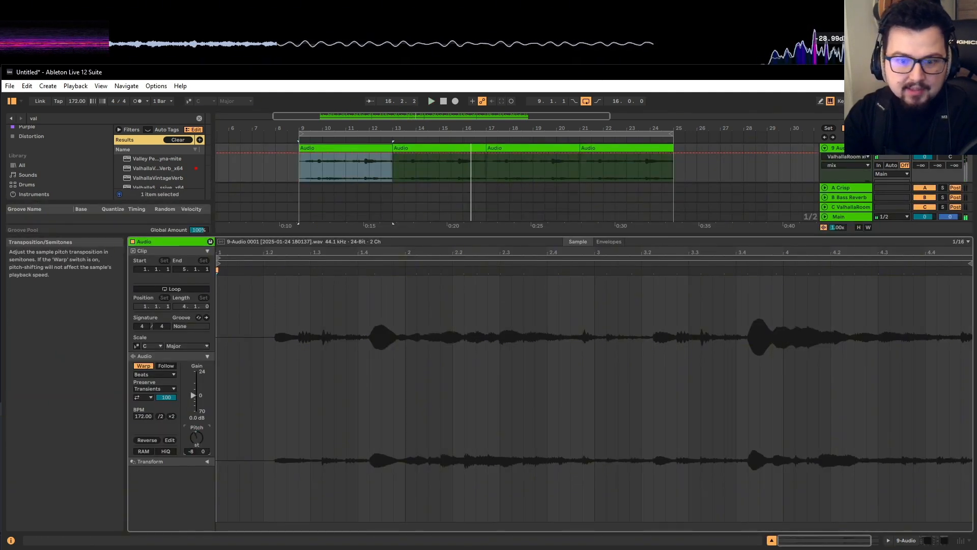
key(shift+Tab)
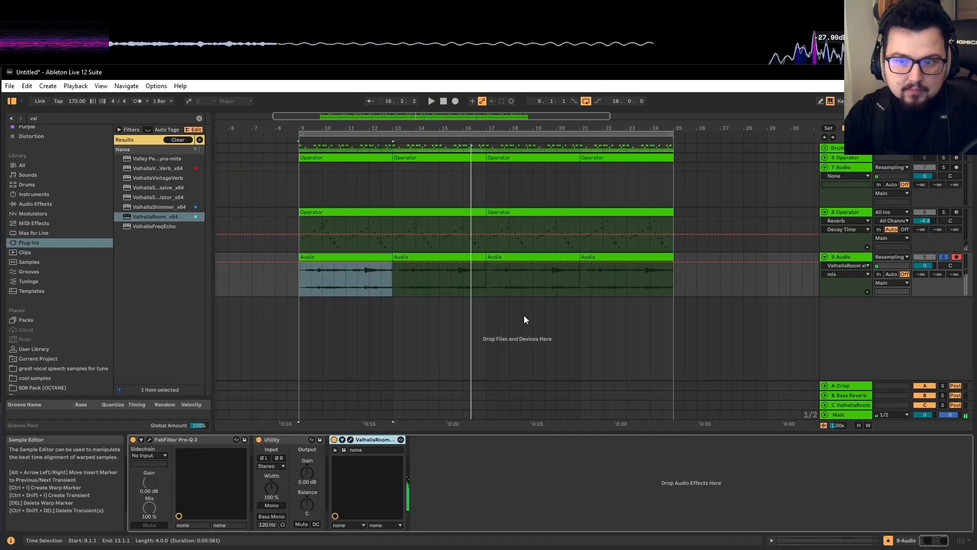
key(space)
Add a further copy of the clip up to bar 25, then zoom out and select the looped bars 9–25
click(359, 256)
key(ctrl+d)
key(ctrl+d)
key(ctrl+d)
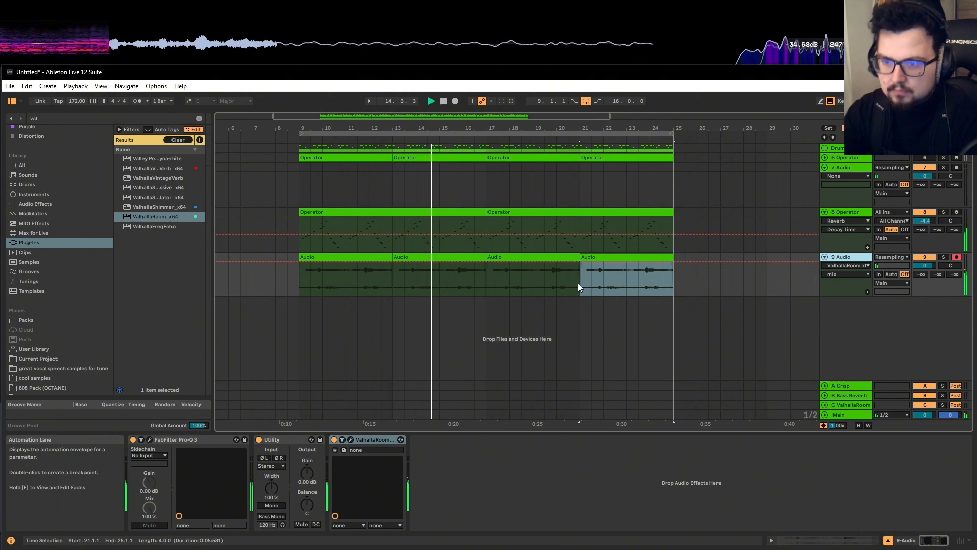
key(minus)
click(402, 135)
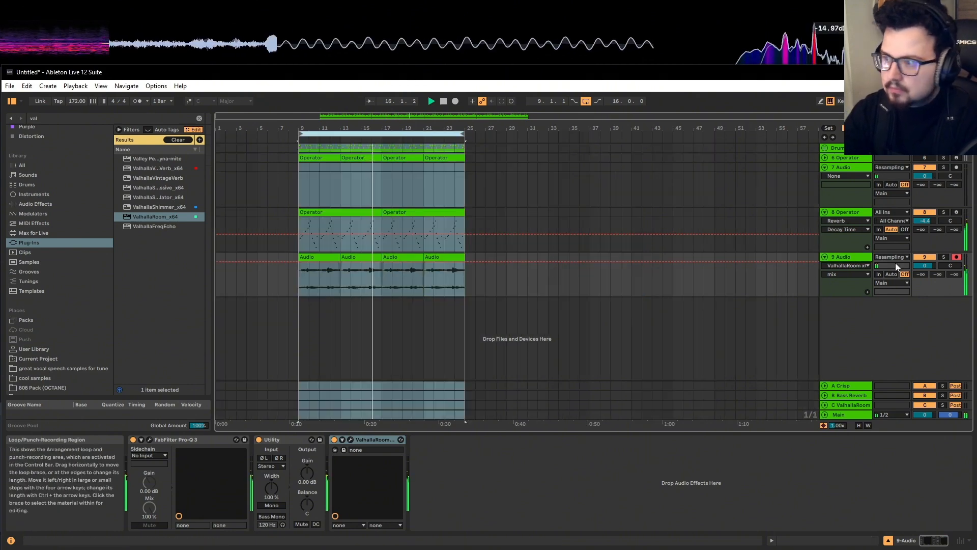